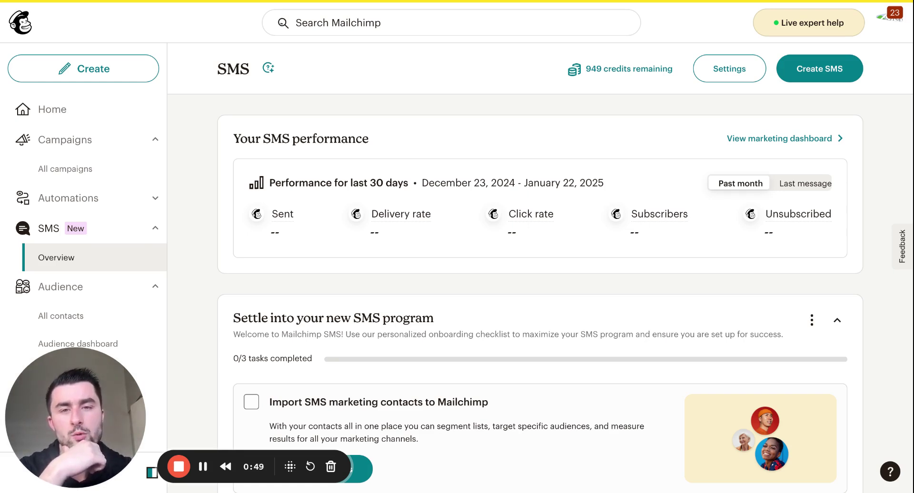
- Switch to the Momentum 360 privacy policy and highlight the SMS Notifications heading
key(ctrl+Tab)
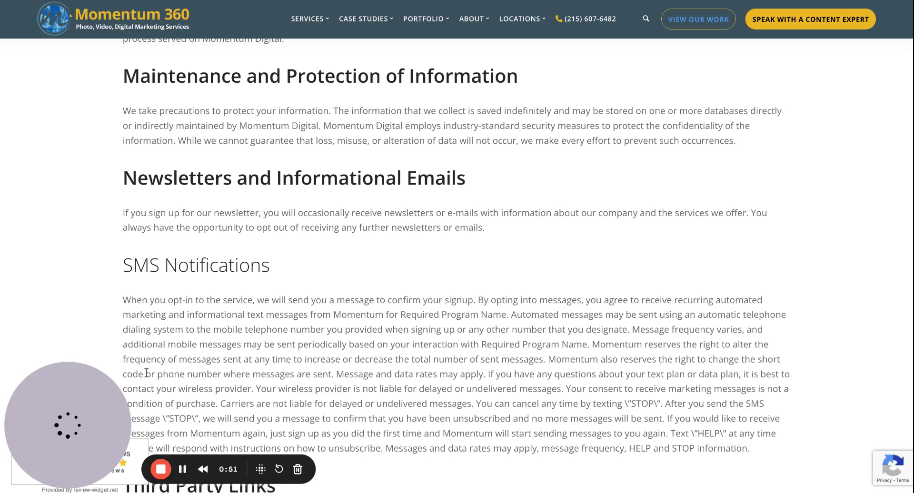
scroll(697, 246, down, 1)
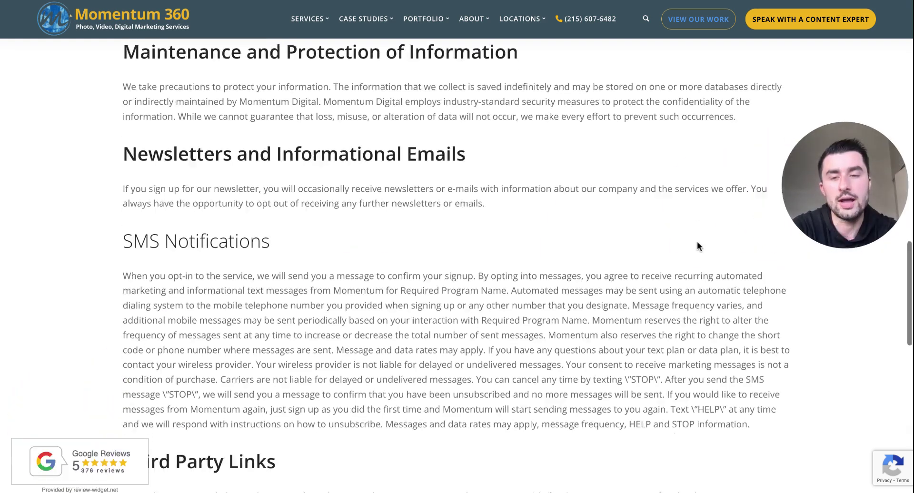
scroll(697, 246, down, 2)
triple_click(281, 191)
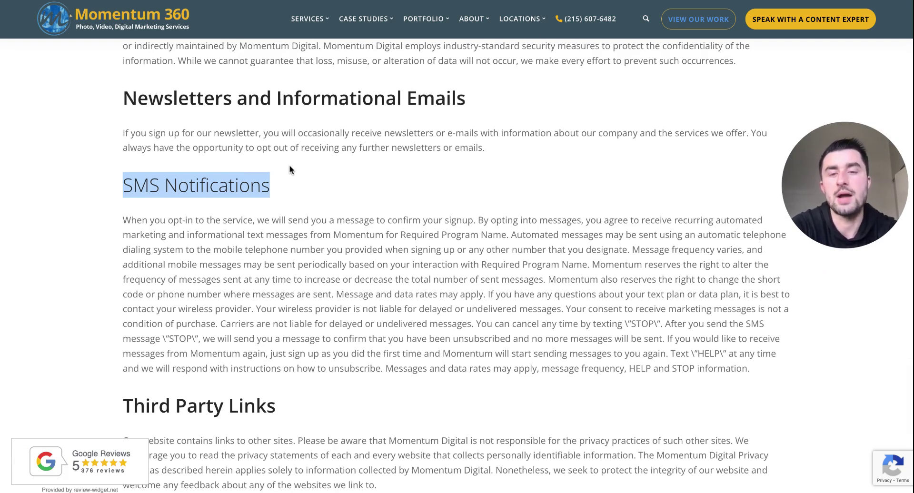
- Highlight the SMS Notifications paragraph with its opt-in, STOP and HELP terms, then deselect it
scroll(291, 166, down, 1)
click(126, 183)
key(shift+Down)
key(shift+Down)
key(shift+Down)
key(shift+Down)
key(shift+Down)
key(shift+Down)
key(shift+Down)
key(shift+Down)
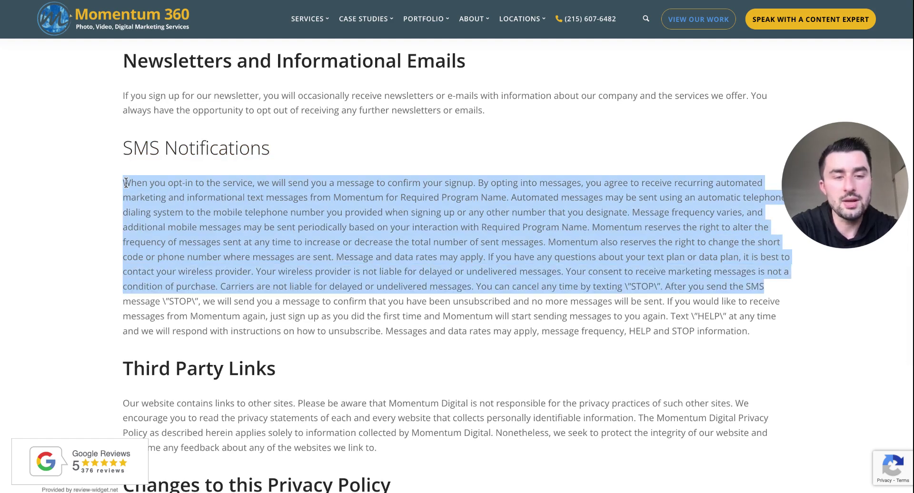
drag(125, 183, 772, 329)
click(622, 366)
scroll(622, 364, up, 1)
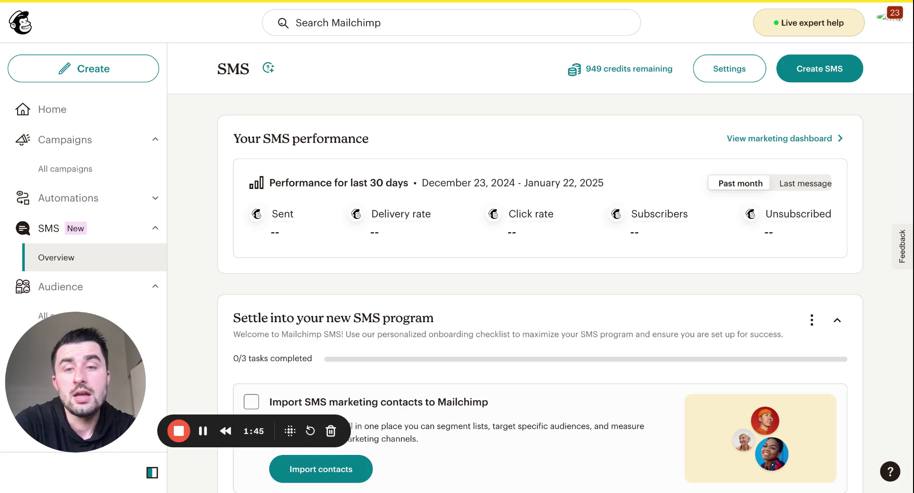
scroll(261, 183, down, 1)
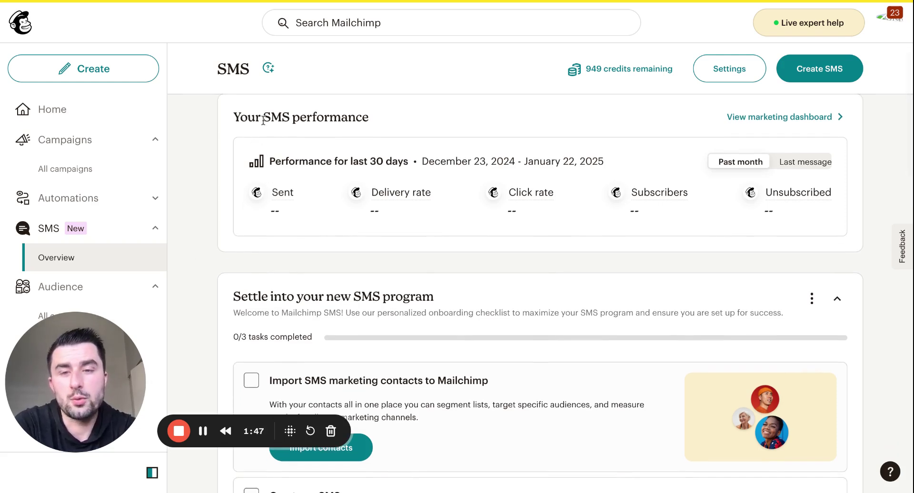
mouse_move(283, 186)
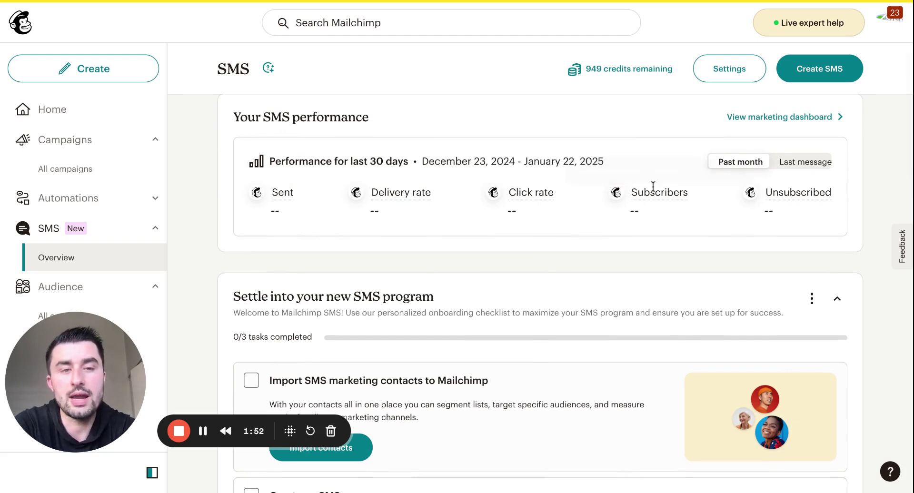
mouse_move(781, 191)
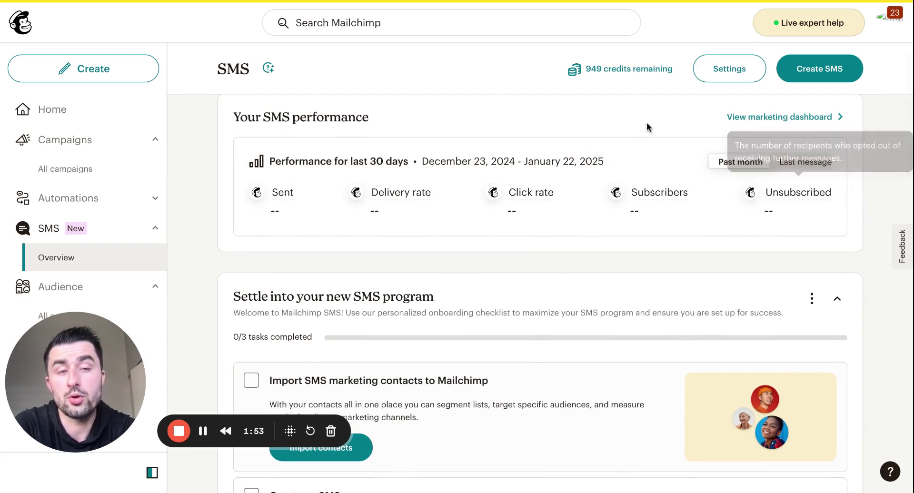
scroll(842, 236, down, 2)
scroll(842, 237, down, 2)
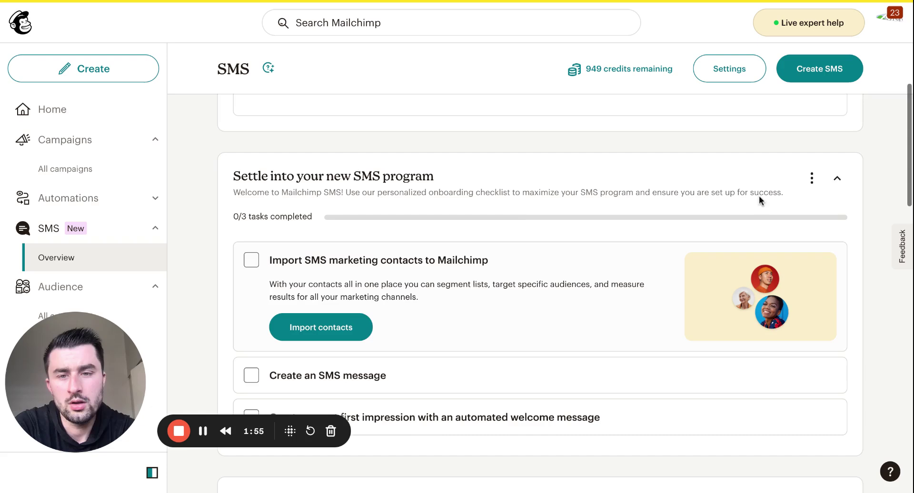
scroll(520, 219, down, 3)
scroll(476, 203, up, 1)
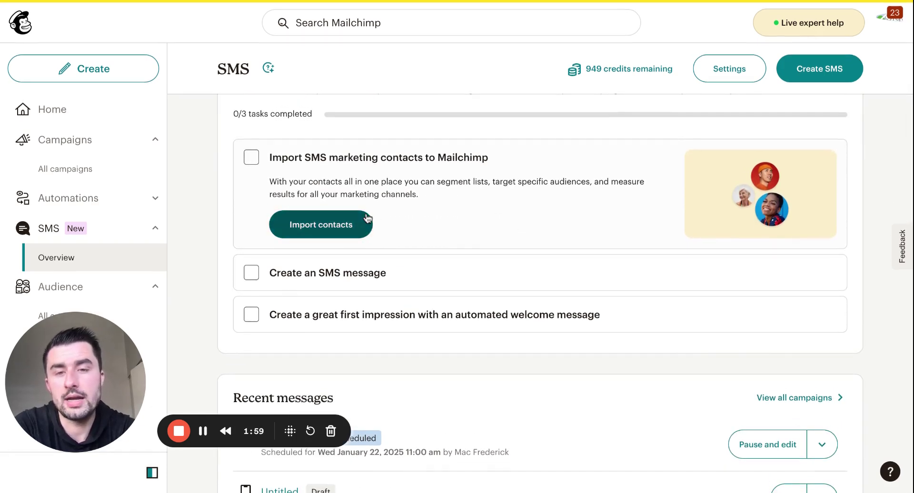
scroll(459, 212, down, 1)
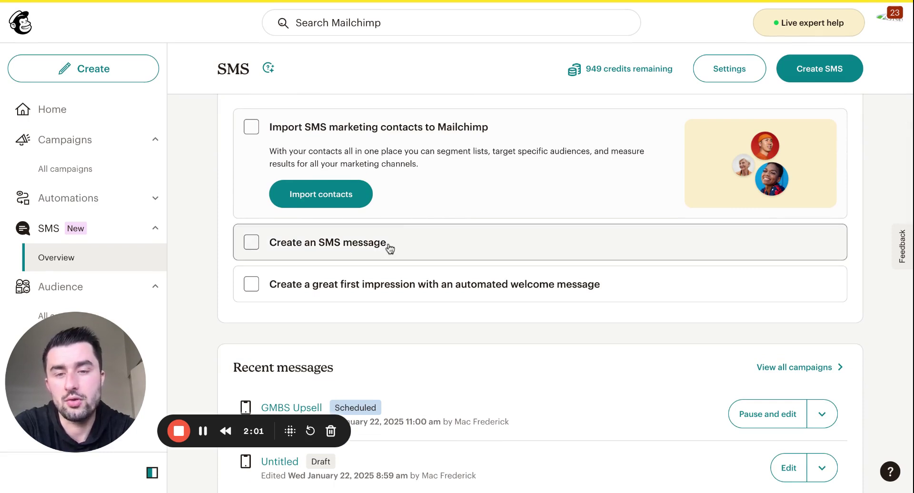
scroll(388, 248, down, 1)
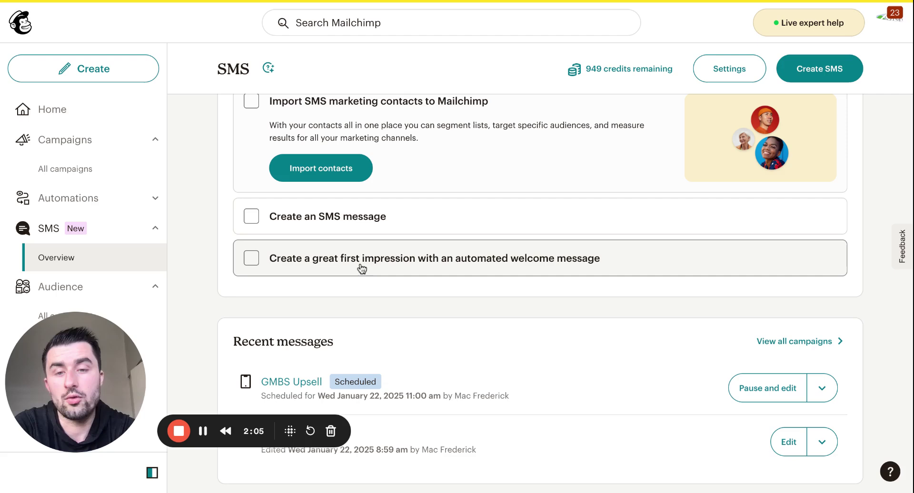
scroll(362, 269, down, 1)
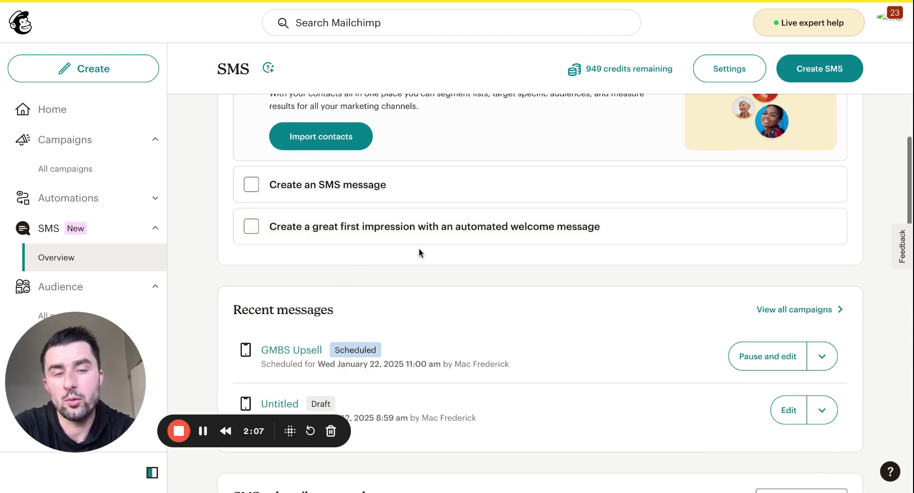
scroll(487, 236, down, 2)
scroll(486, 236, up, 4)
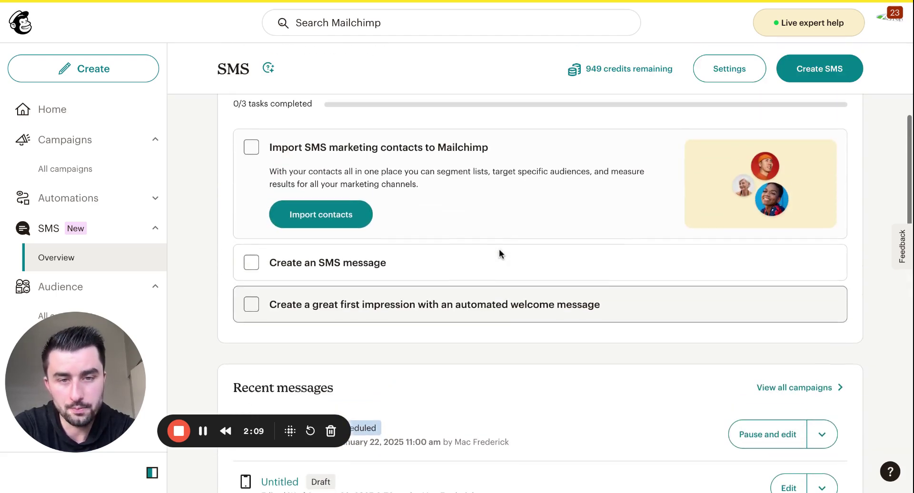
scroll(506, 242, down, 1)
scroll(508, 244, down, 5)
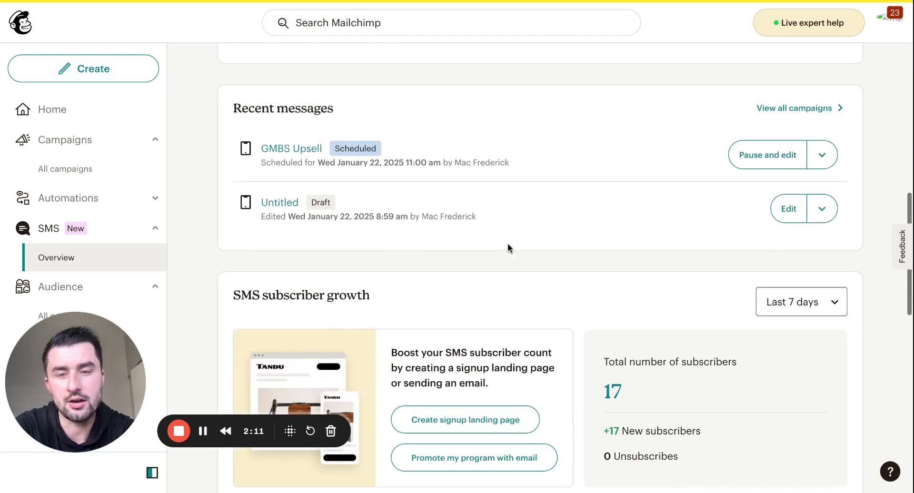
scroll(508, 244, up, 1)
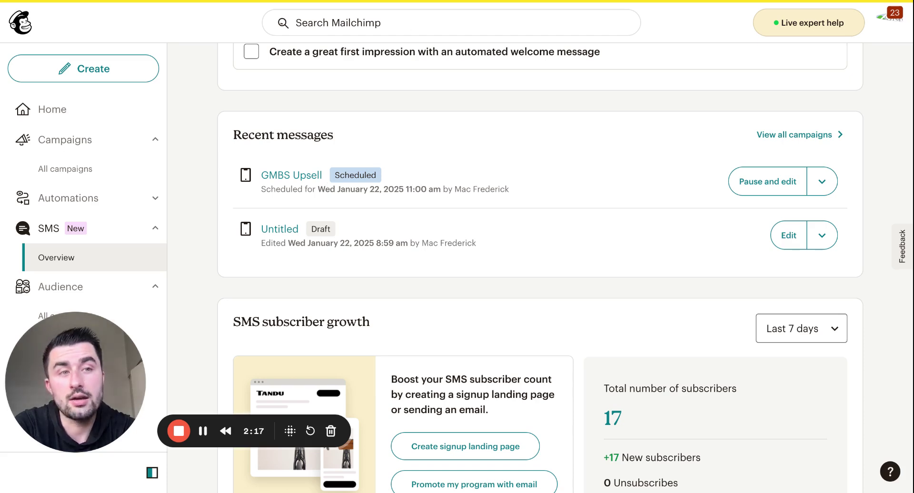
scroll(540, 138, down, 2)
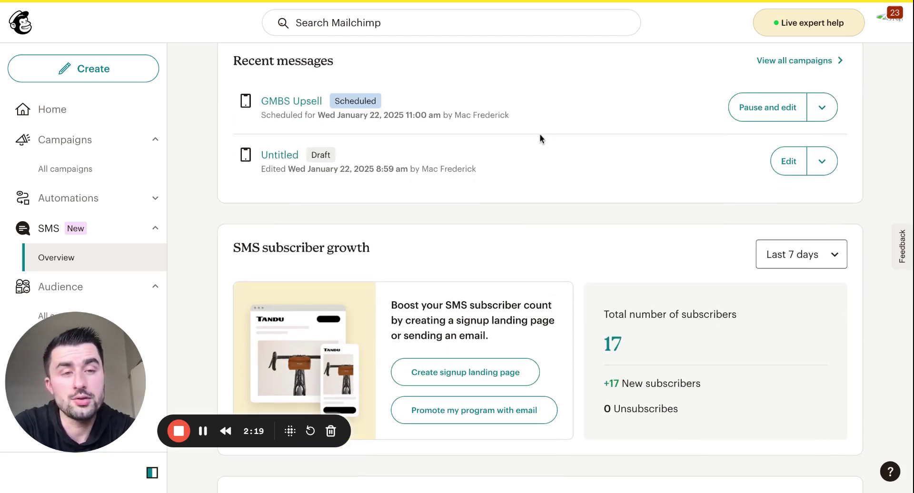
scroll(526, 141, down, 2)
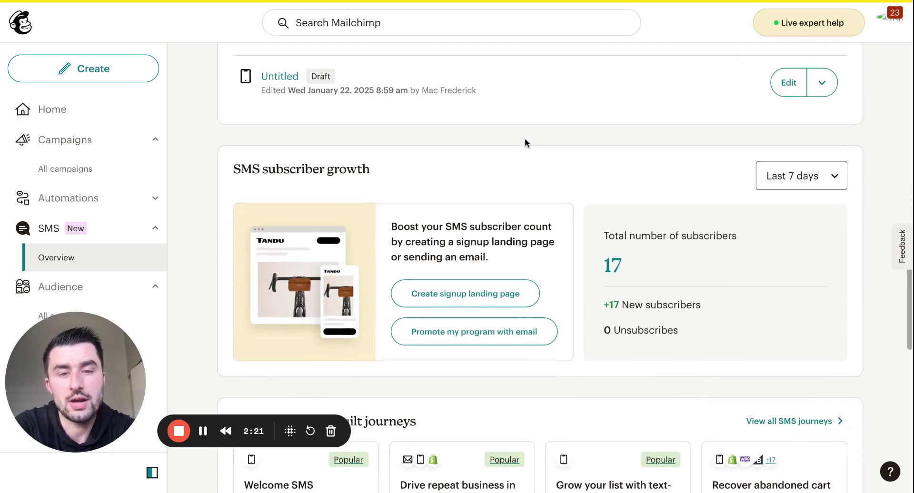
scroll(460, 168, down, 1)
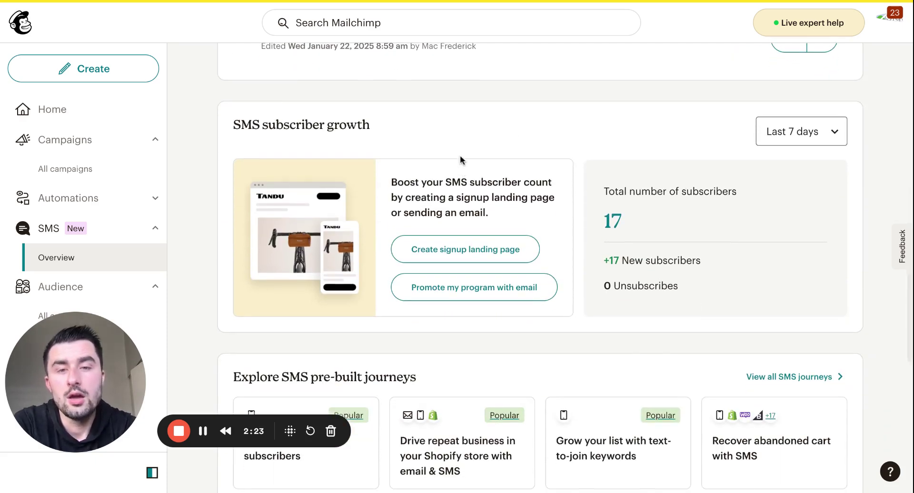
scroll(460, 160, down, 1)
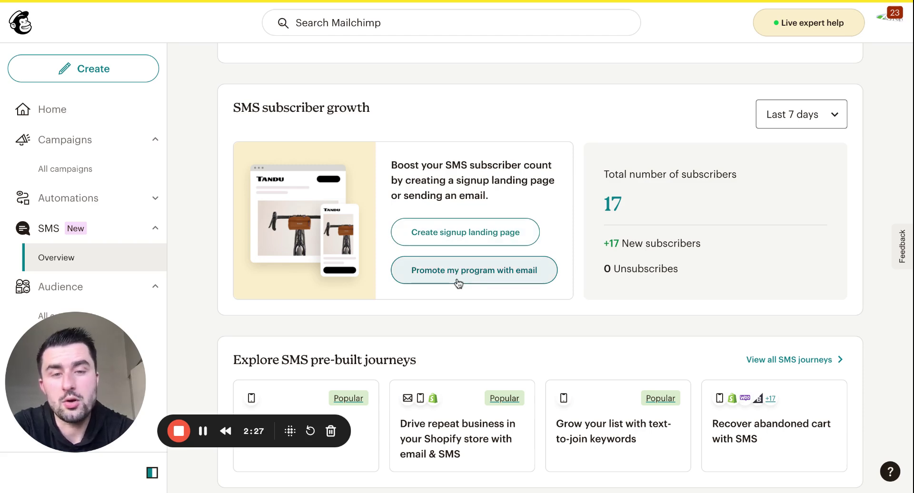
scroll(526, 132, down, 3)
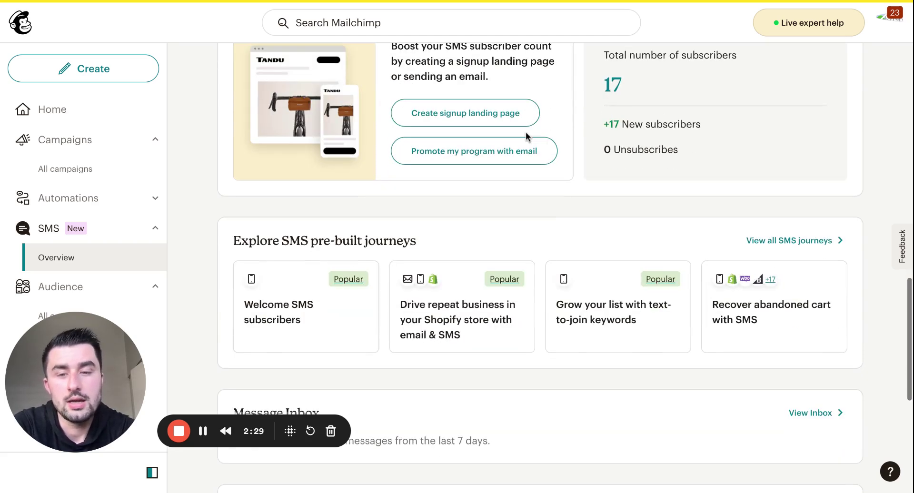
scroll(484, 232, down, 1)
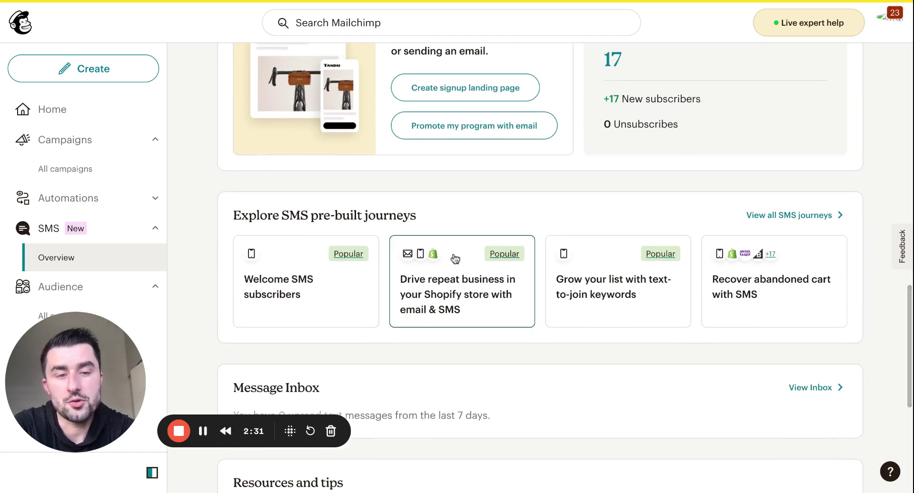
scroll(452, 318, down, 1)
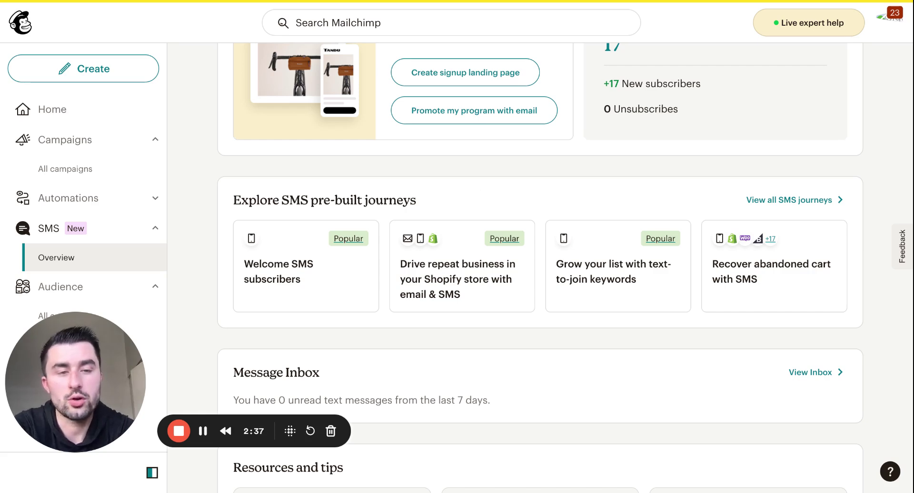
scroll(478, 211, down, 4)
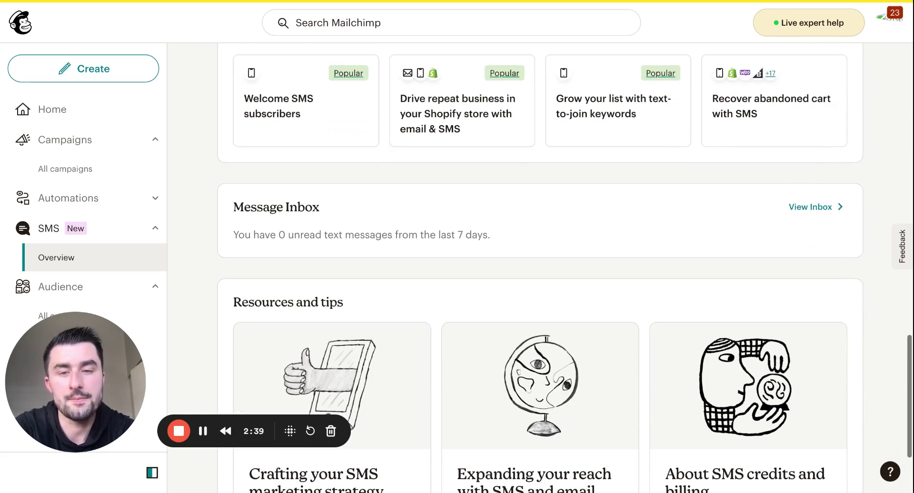
scroll(510, 215, down, 3)
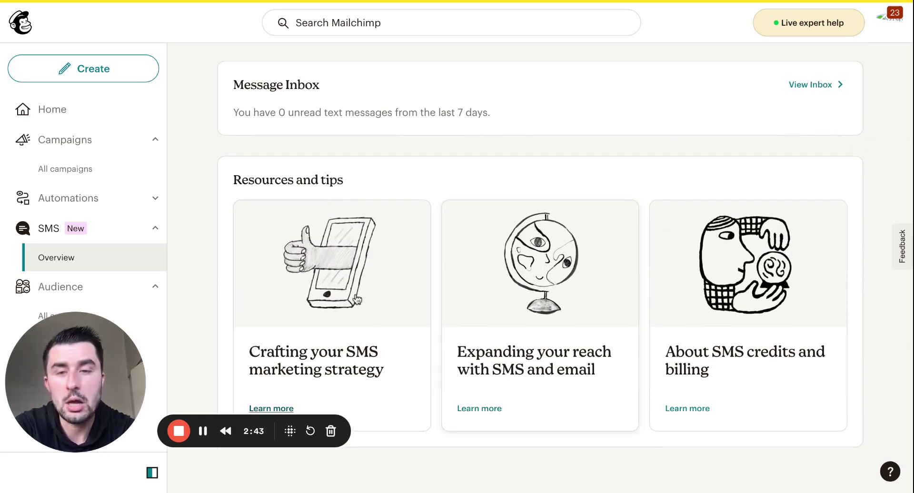
scroll(353, 300, up, 10)
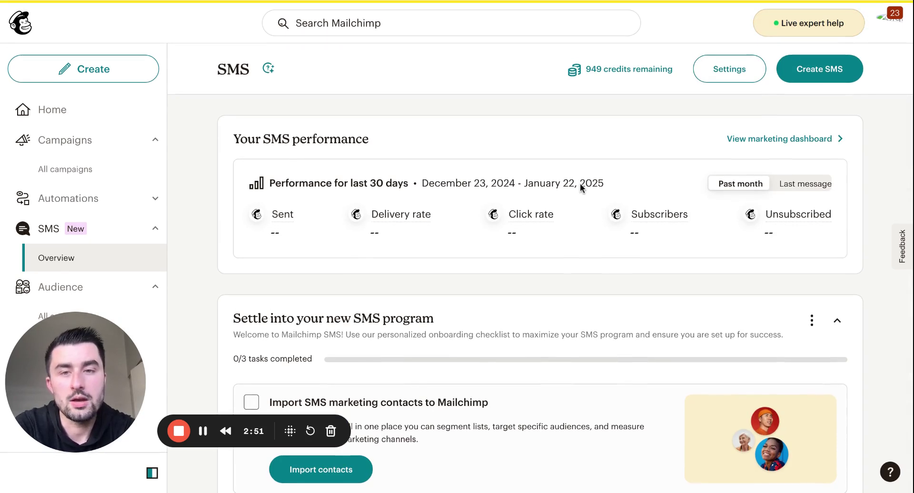
- Review the Manage Credits offer of 1,000 one-time credits for $20.00, then close it
click(593, 74)
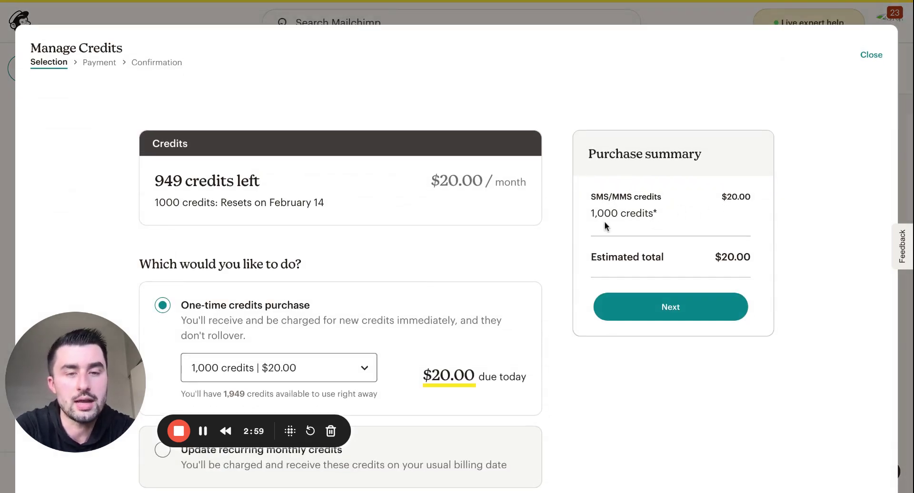
scroll(548, 255, down, 2)
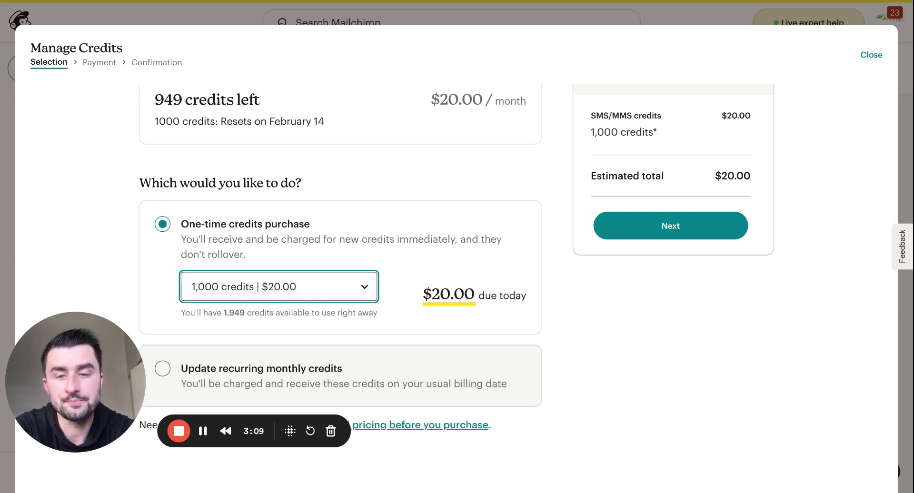
scroll(456, 277, up, 1)
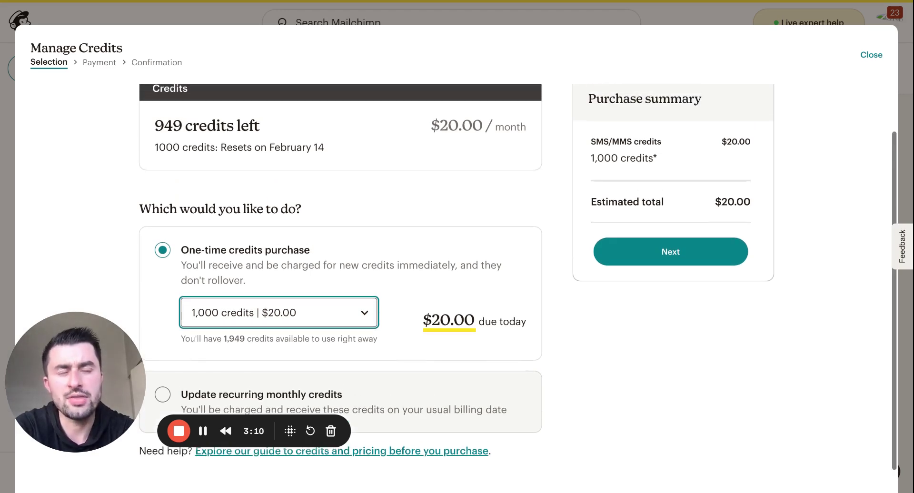
click(870, 56)
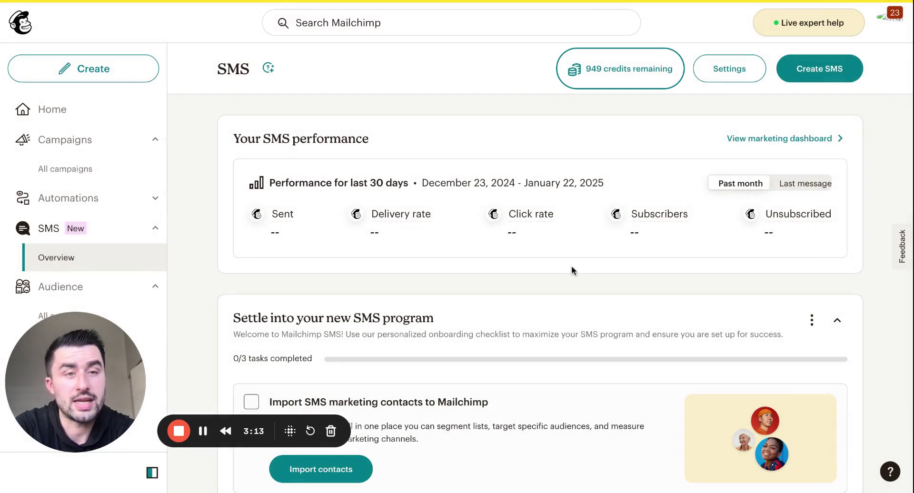
- Choose Upload a file as the import method and upload contacts (4).csv
scroll(571, 266, down, 4)
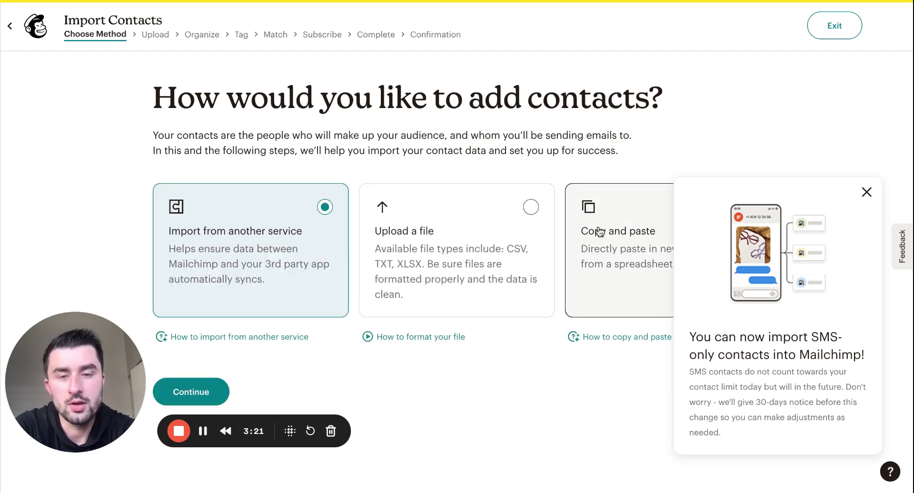
click(599, 232)
click(441, 257)
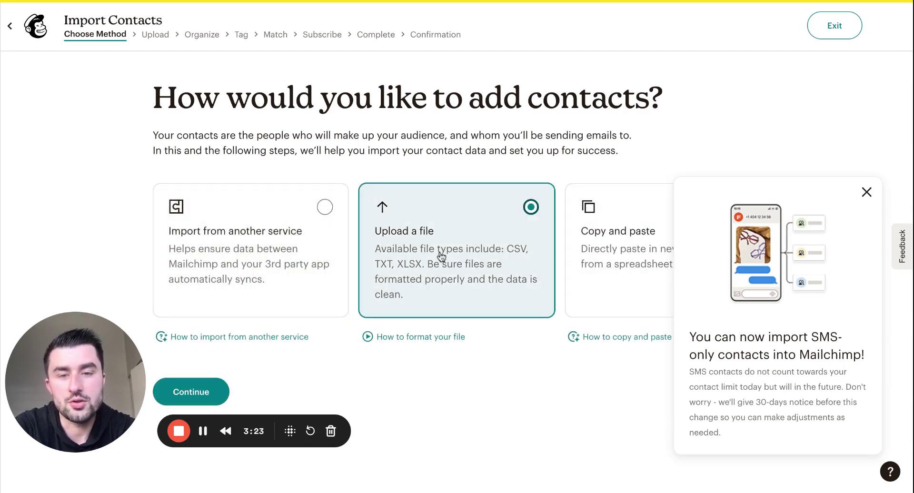
click(867, 193)
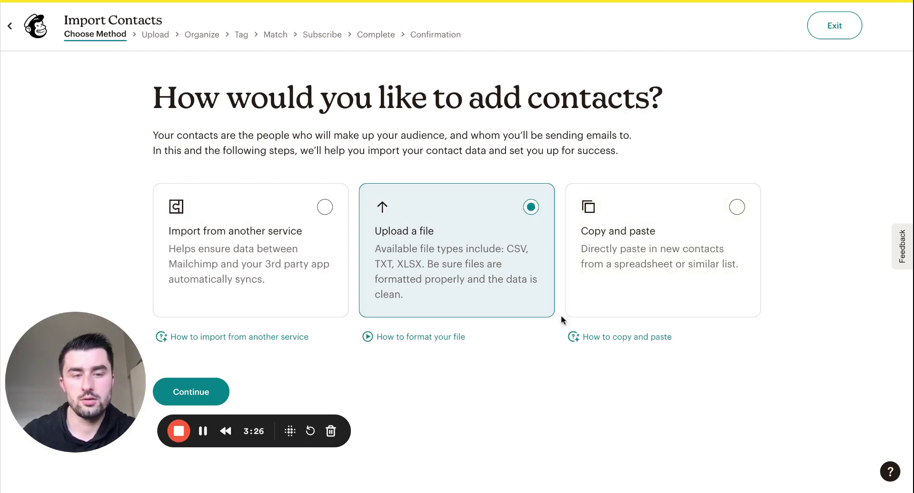
click(222, 387)
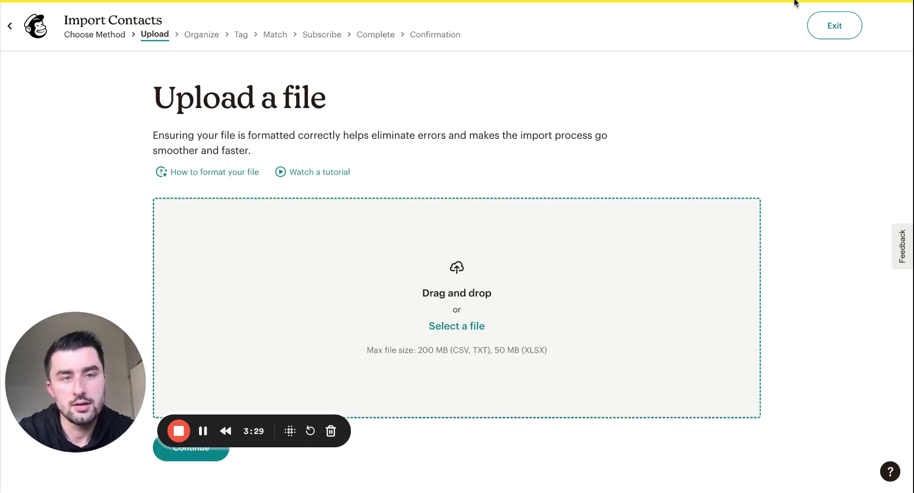
drag(794, 2, 457, 304)
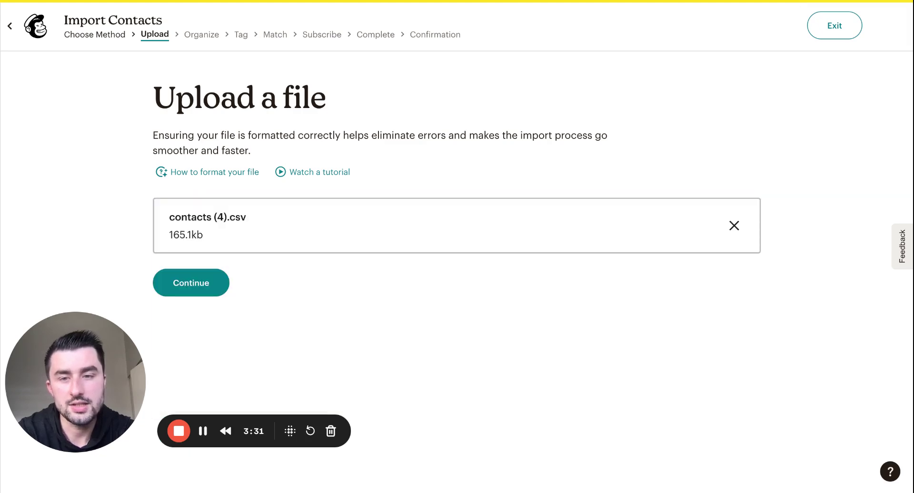
click(205, 288)
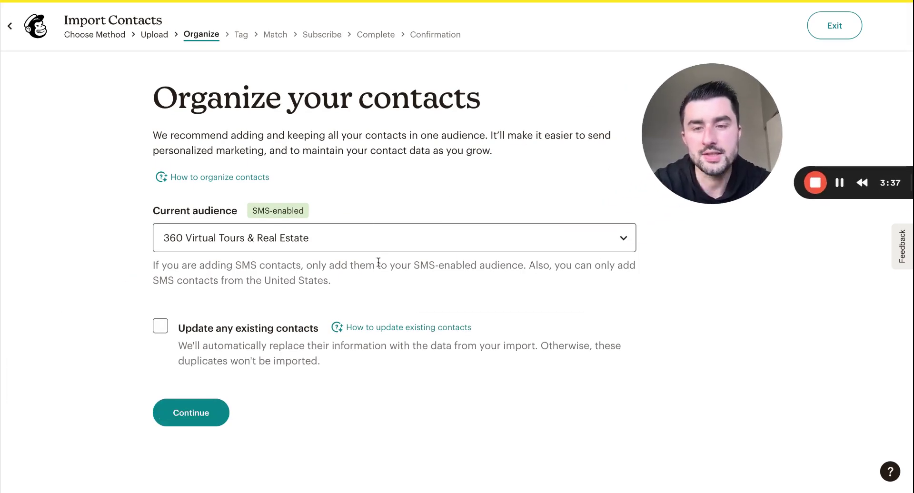
- Keep 360 Virtual Tours & Real Estate as the audience and enable updating existing contacts
click(367, 240)
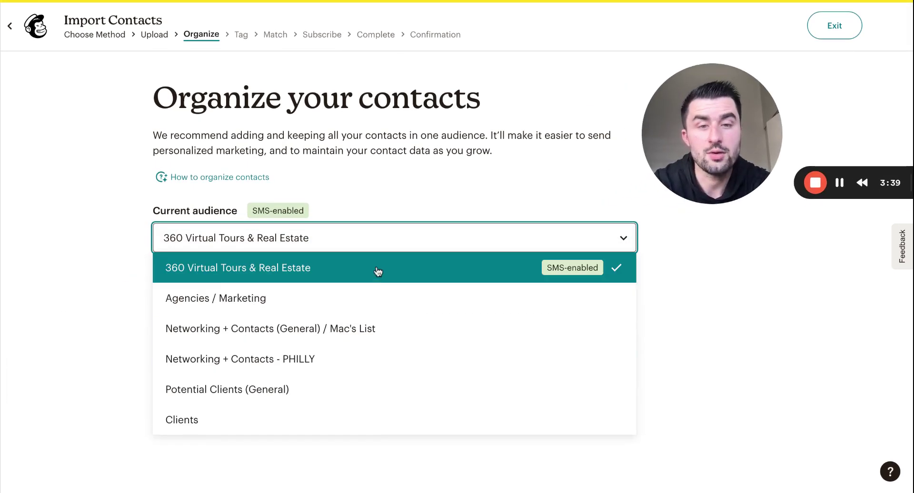
click(379, 272)
click(313, 230)
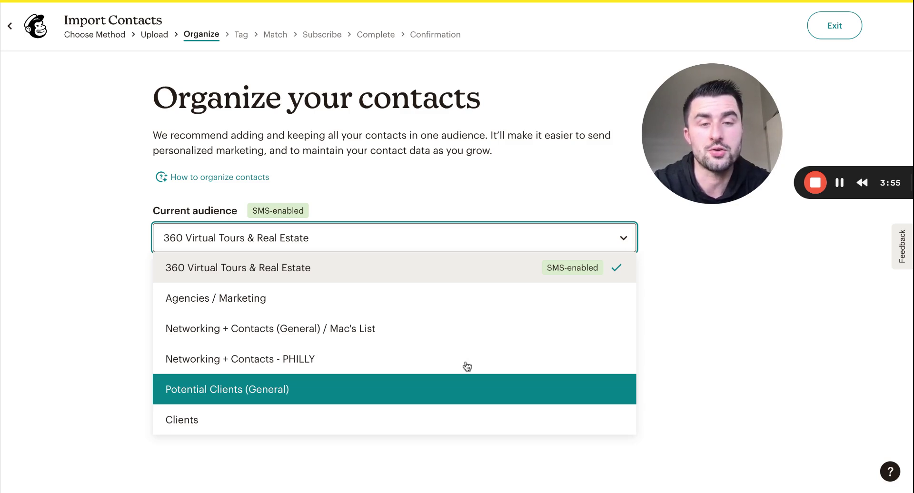
click(616, 267)
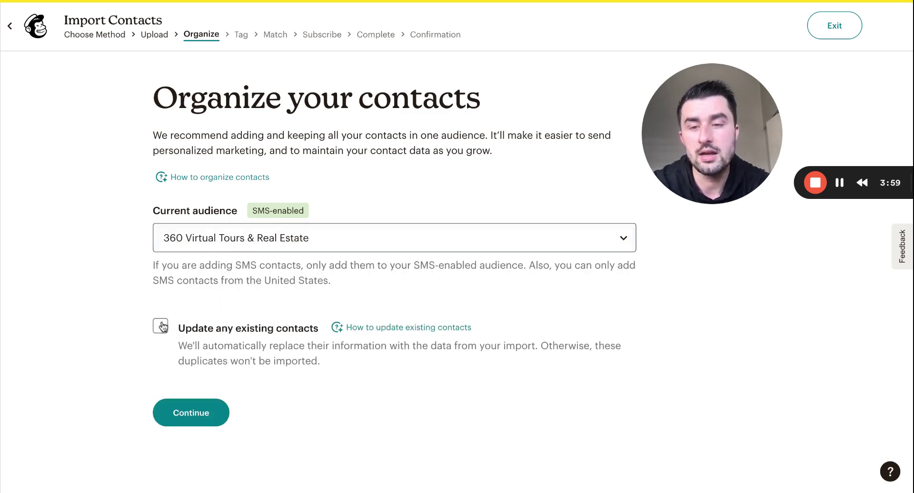
click(161, 326)
click(192, 419)
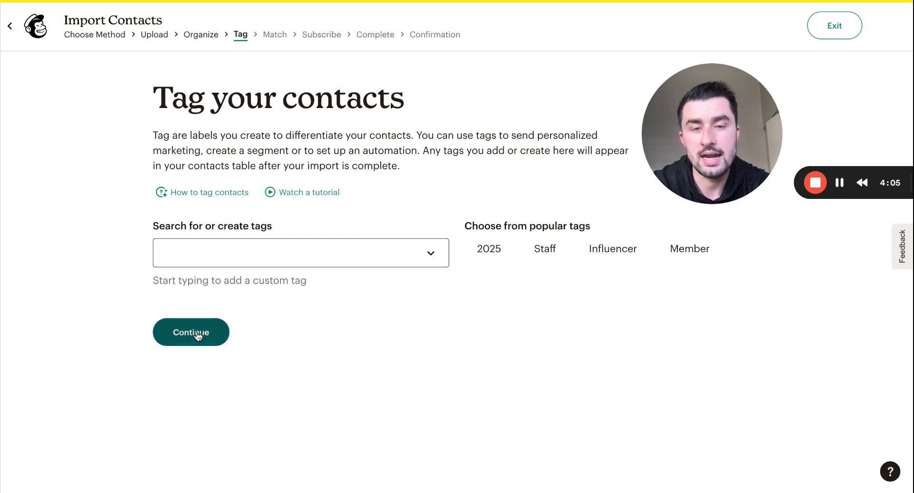
- Apply the existing 360 tag to the imported contacts and move to column matching
click(260, 259)
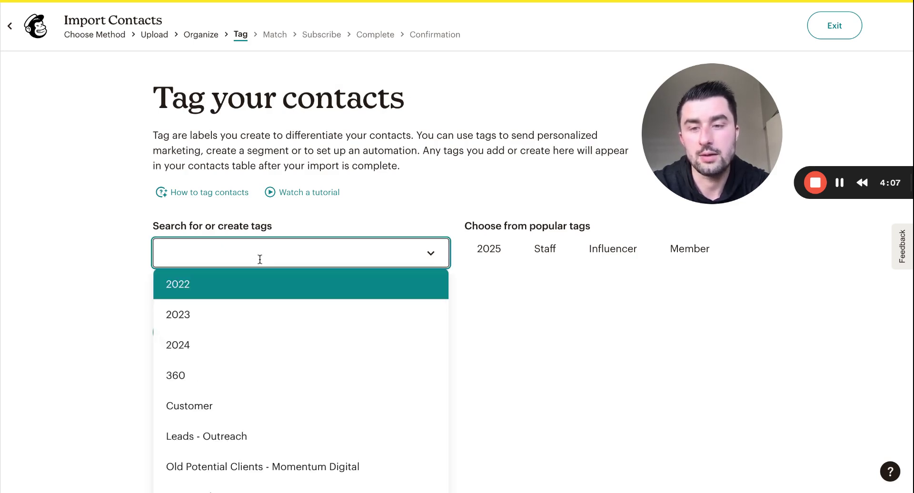
click(220, 373)
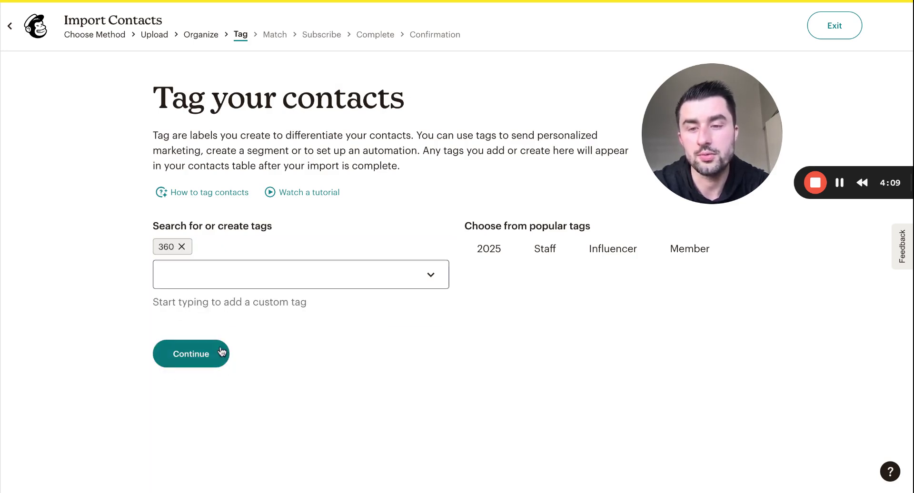
click(201, 353)
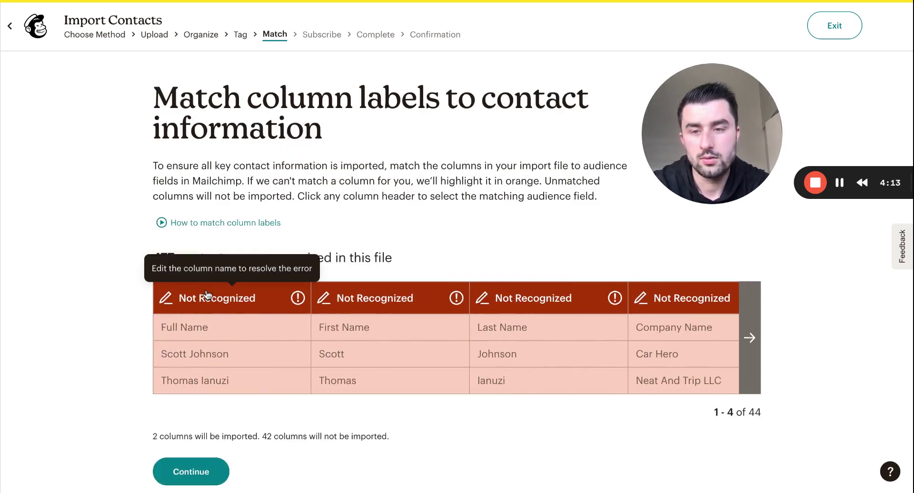
- Map the first columns to Full Name, First Name, Last Name and Company
click(208, 297)
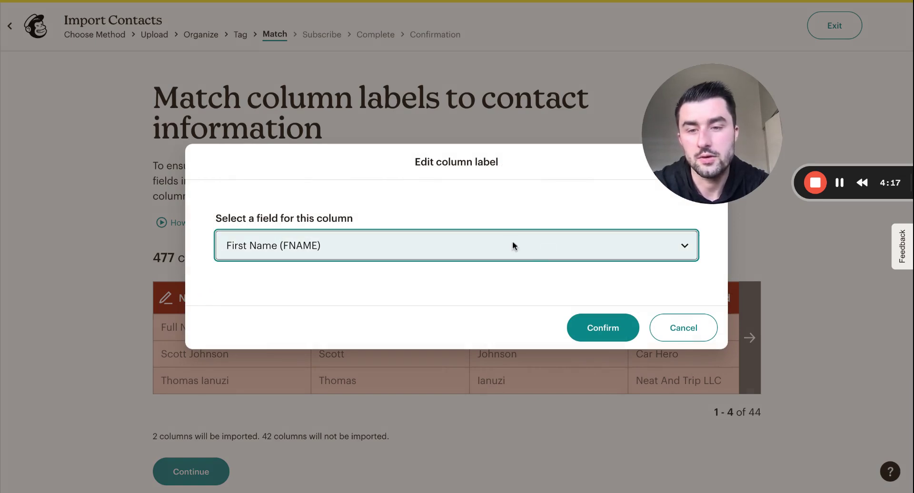
click(604, 329)
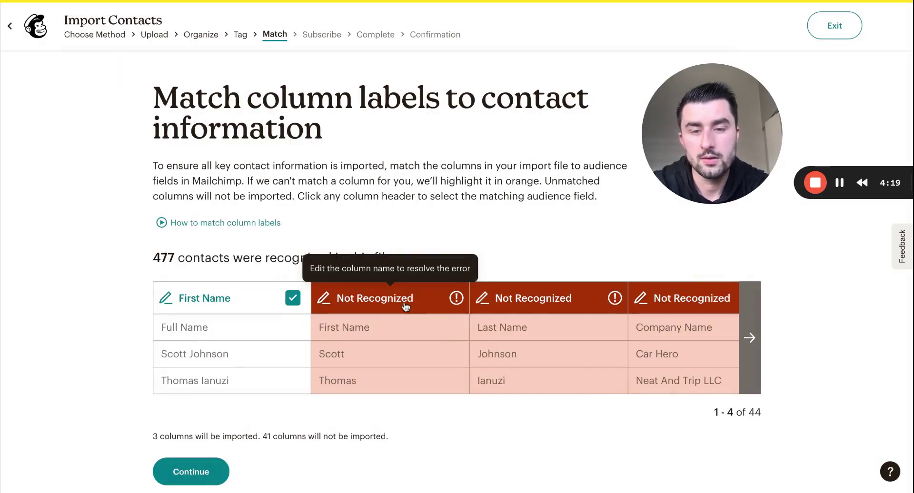
click(406, 305)
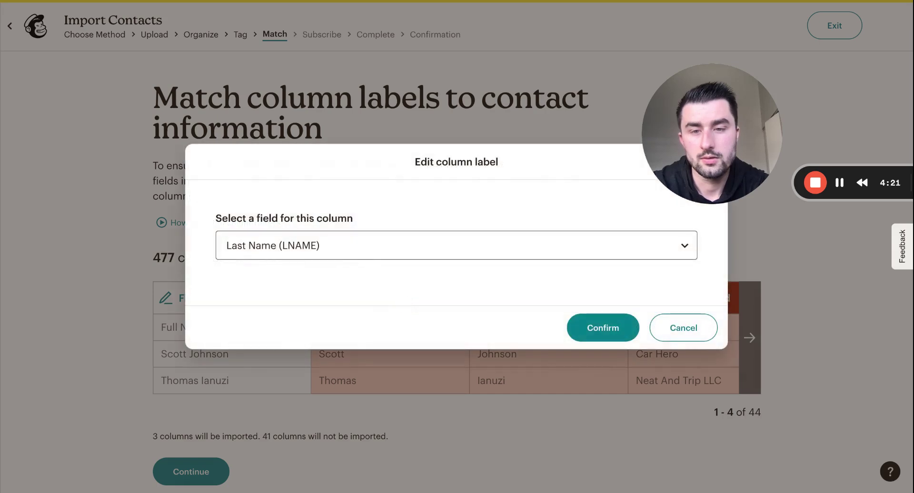
click(684, 328)
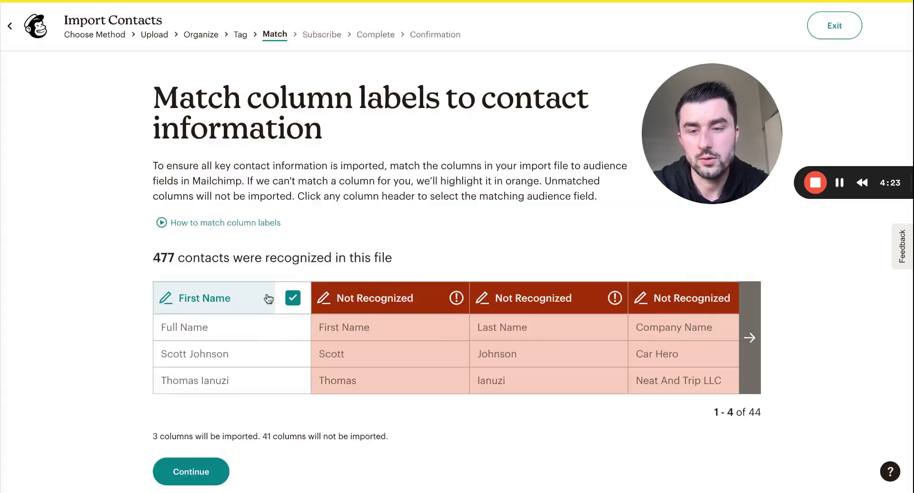
click(261, 306)
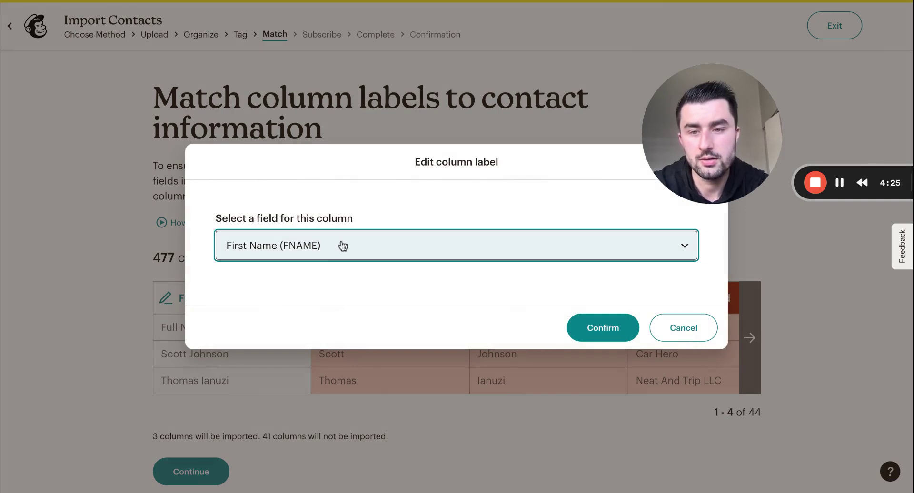
click(343, 246)
click(328, 266)
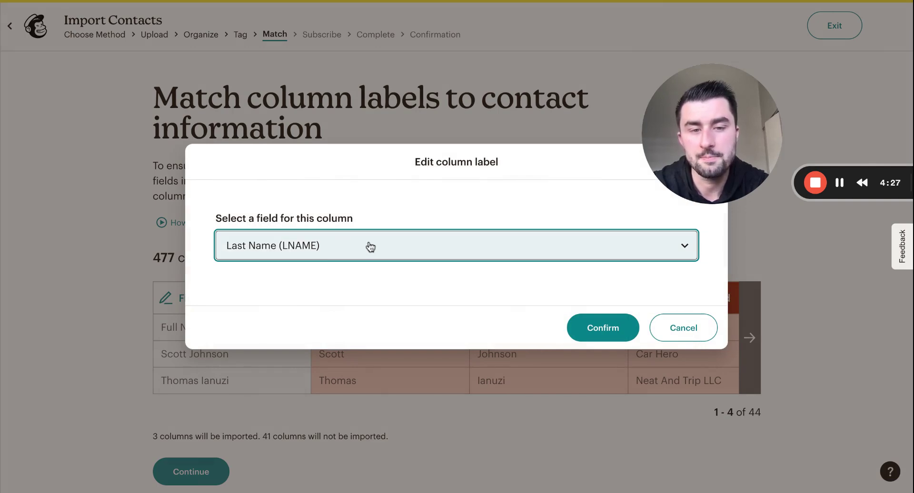
click(603, 328)
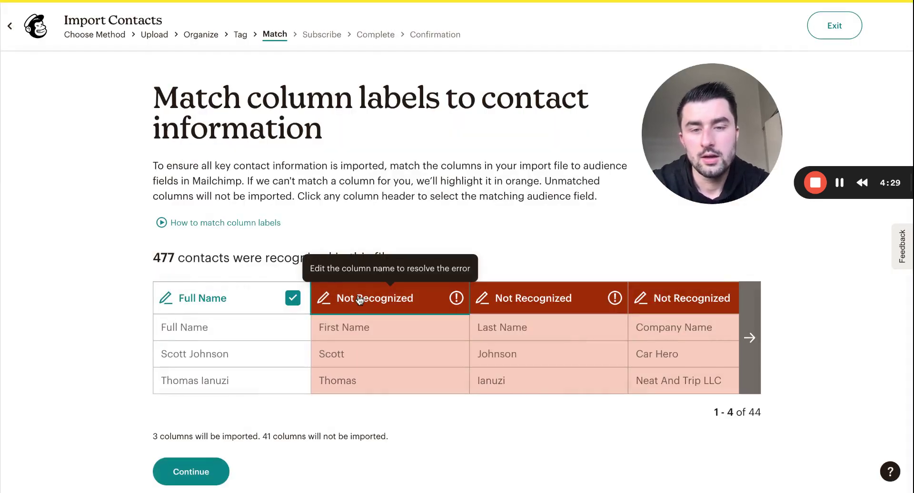
click(360, 300)
click(602, 328)
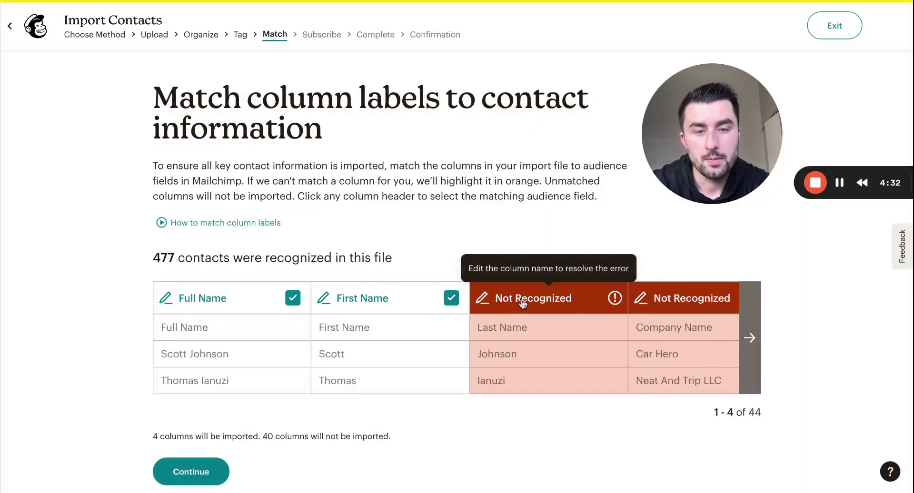
click(523, 303)
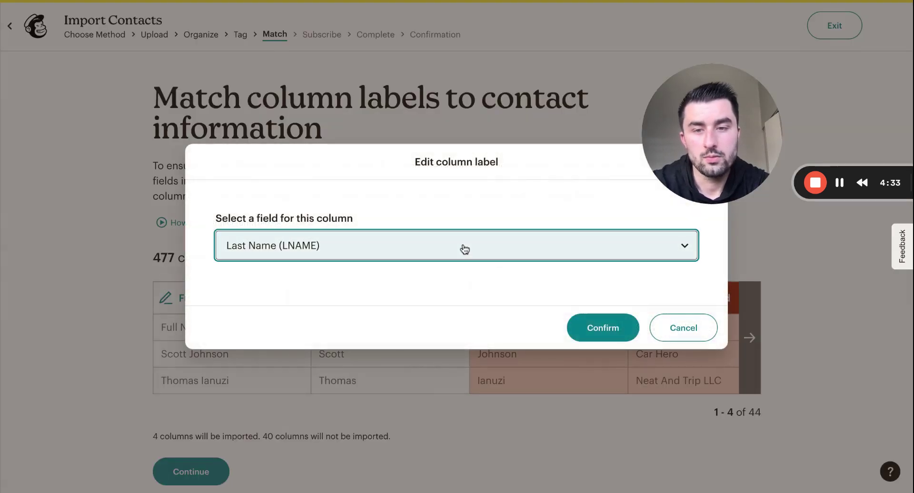
click(625, 339)
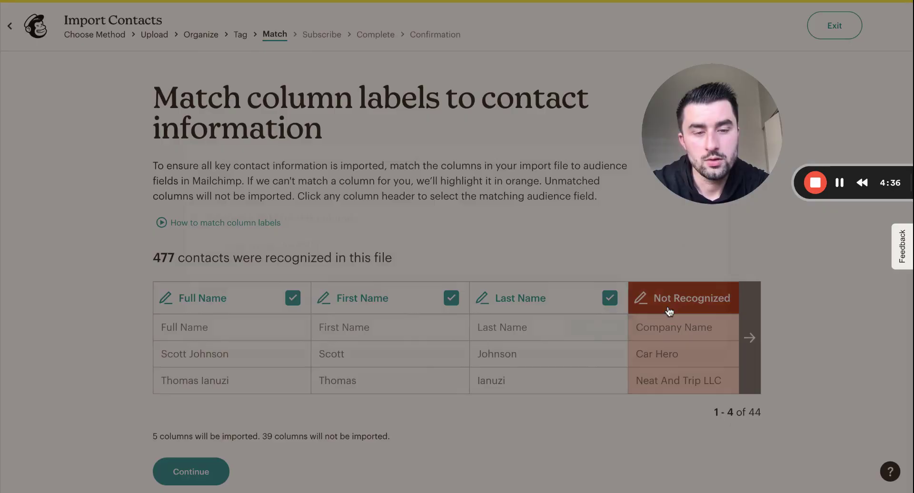
click(669, 311)
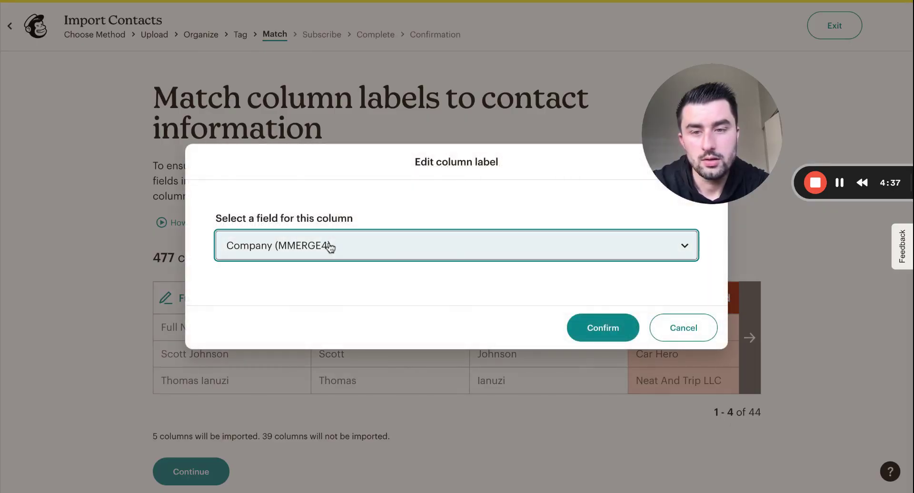
click(623, 334)
- Map the next columns to Type and Notes, then finish matching
click(751, 339)
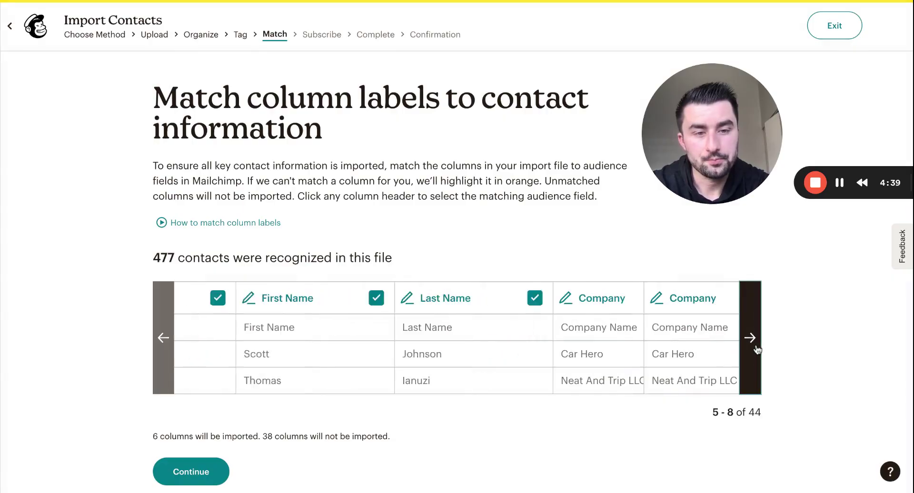
click(465, 299)
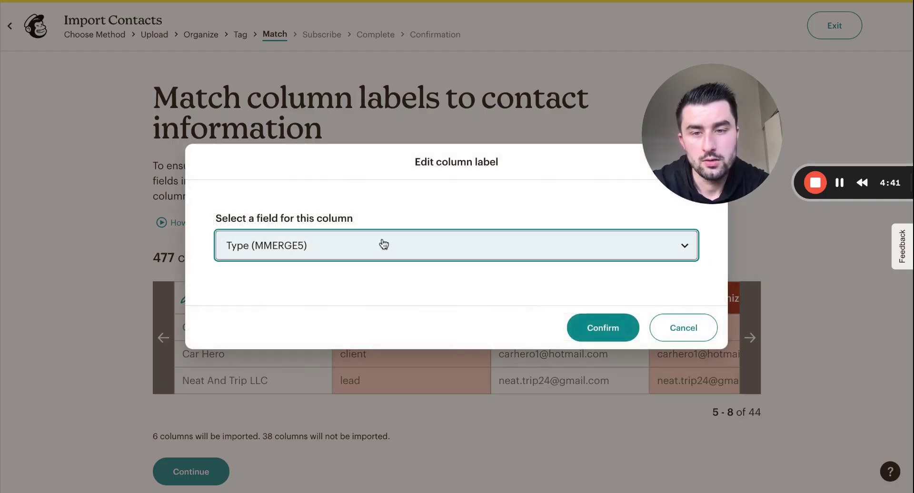
click(614, 330)
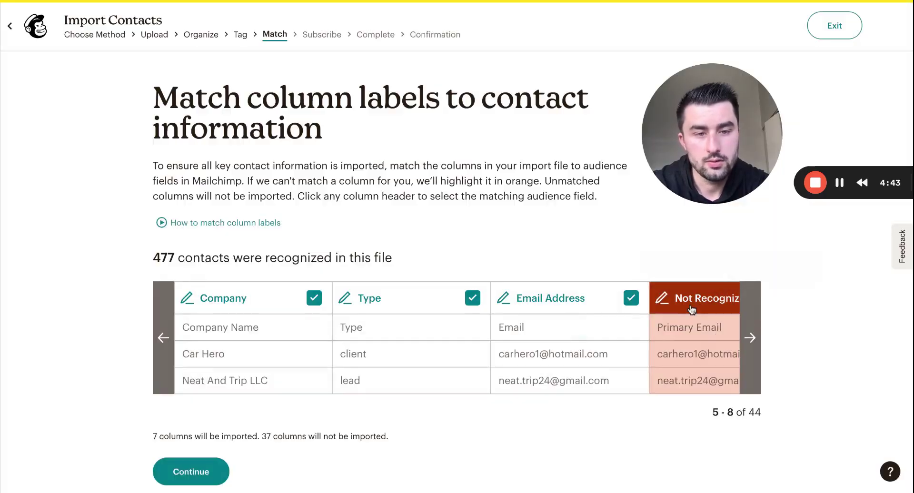
click(699, 304)
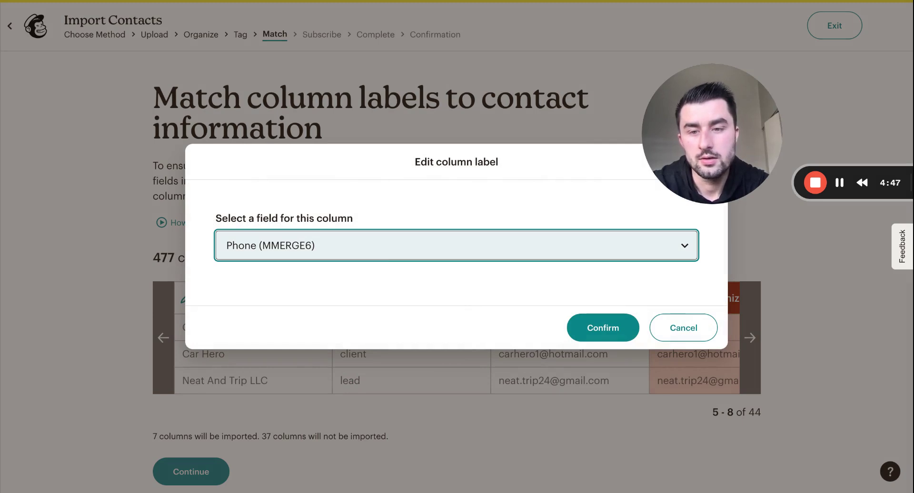
click(595, 326)
click(752, 338)
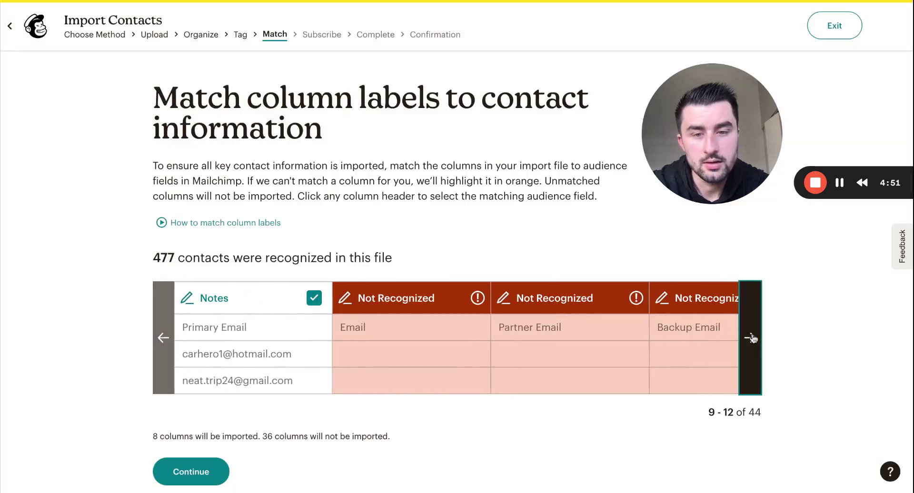
click(190, 472)
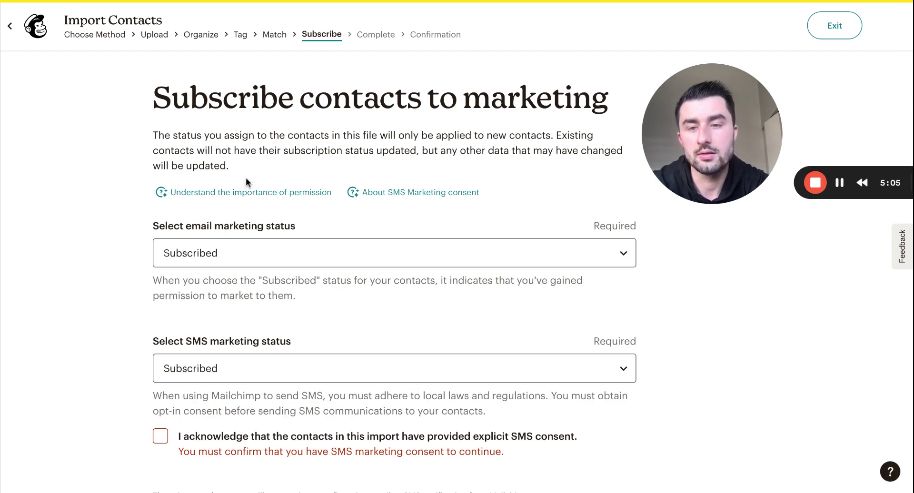
- Keep email and SMS status Subscribed, acknowledge SMS consent, and complete the 477-contact import
click(226, 251)
click(226, 251)
scroll(274, 313, down, 2)
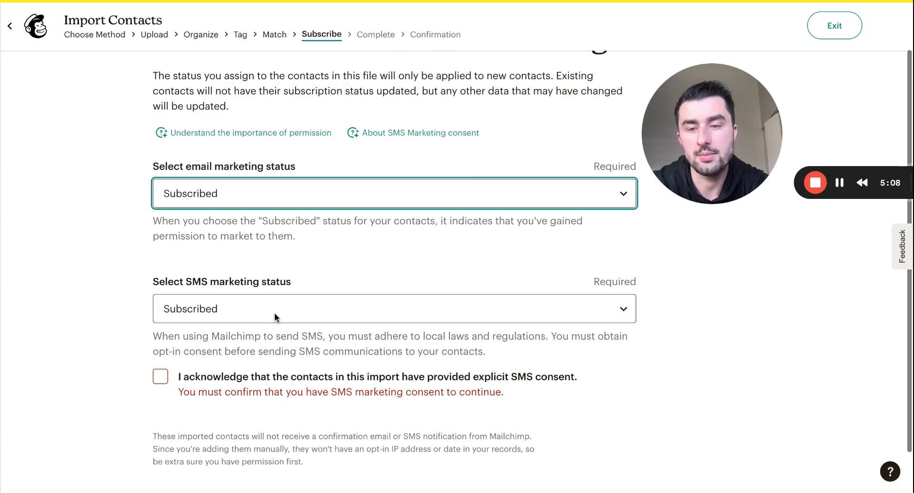
click(163, 378)
scroll(325, 321, down, 1)
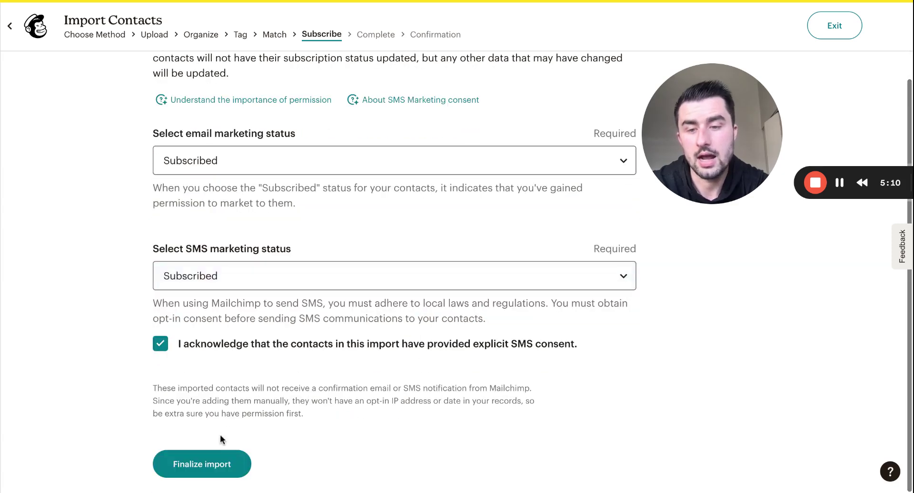
click(213, 463)
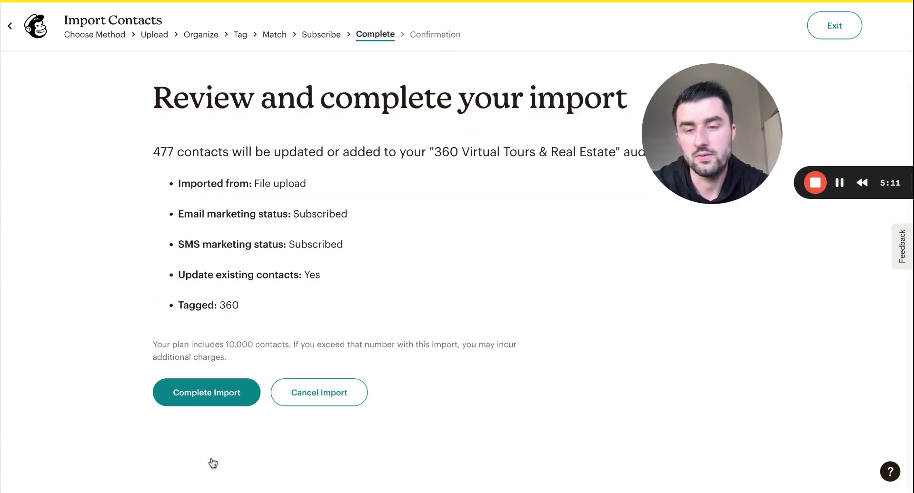
click(207, 394)
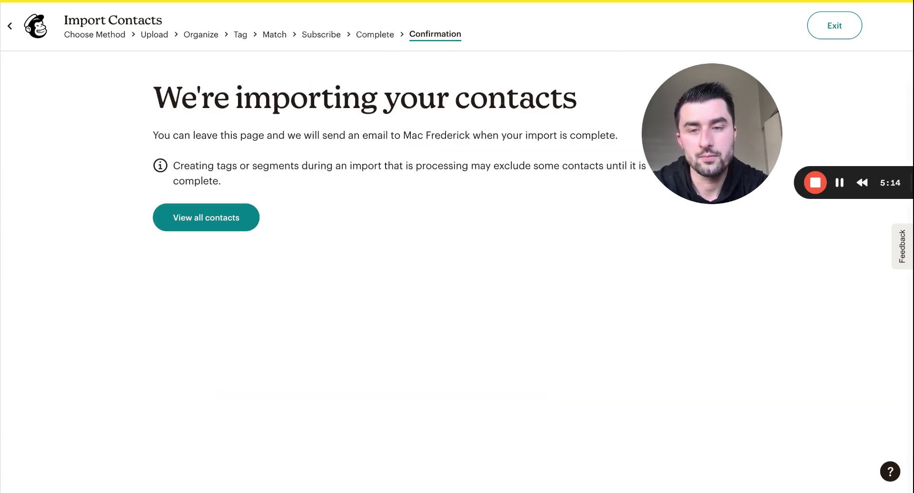
click(215, 227)
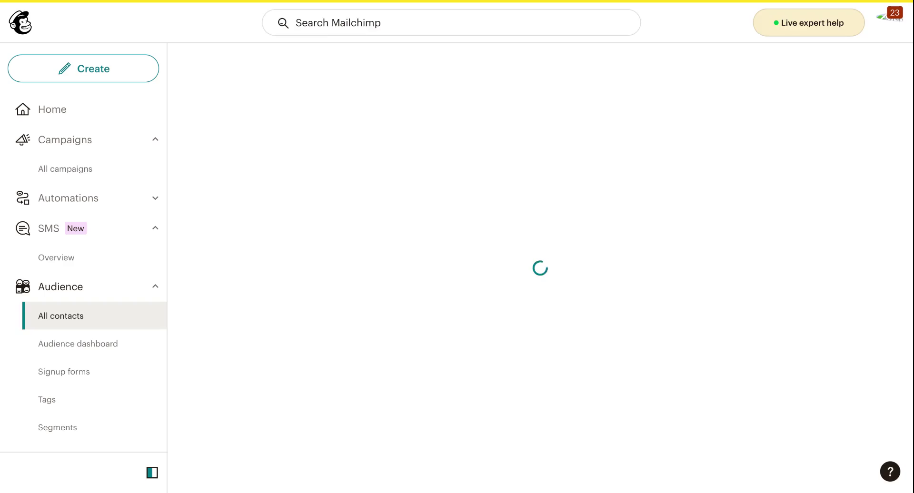
- From the SMS overview's onboarding checklist, start a new SMS under 'Create an SMS message'
click(95, 234)
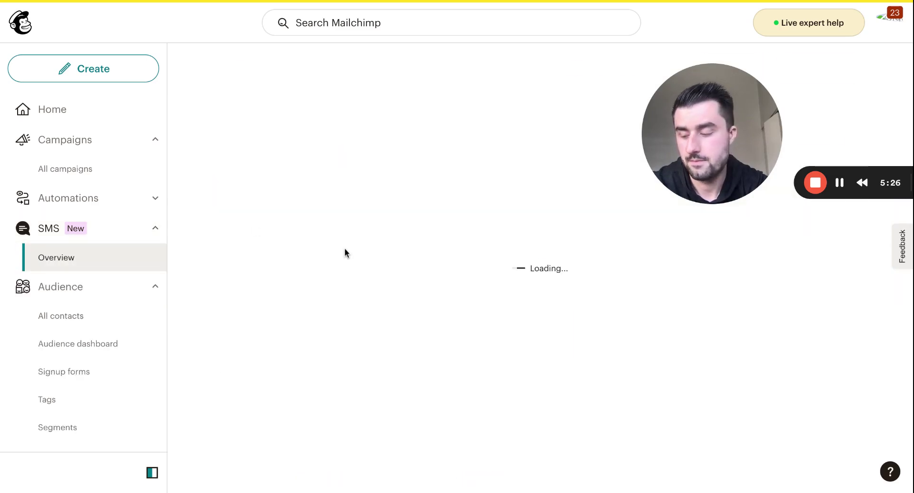
scroll(393, 236, down, 10)
scroll(394, 237, down, 2)
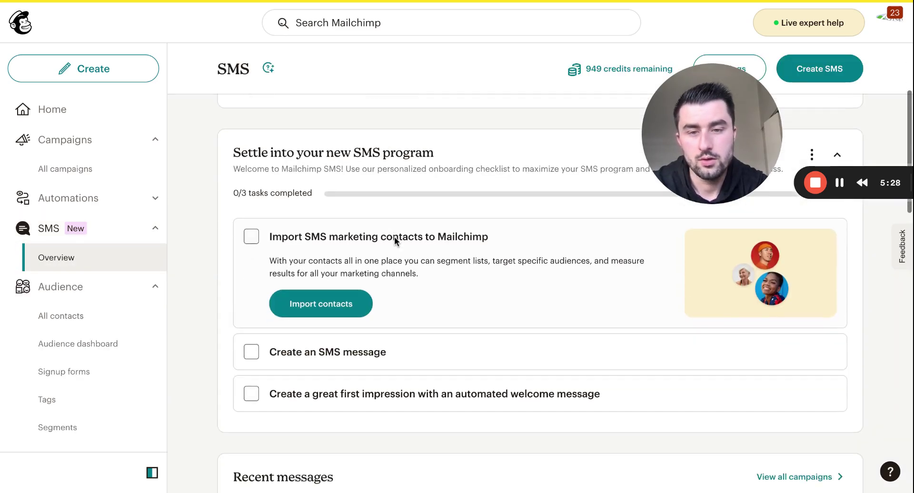
scroll(419, 257, down, 1)
click(392, 318)
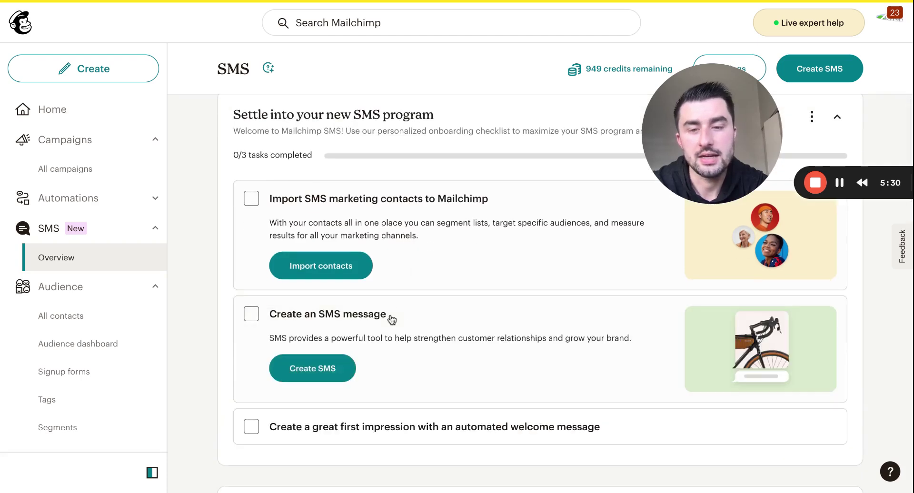
scroll(343, 327, down, 1)
click(341, 327)
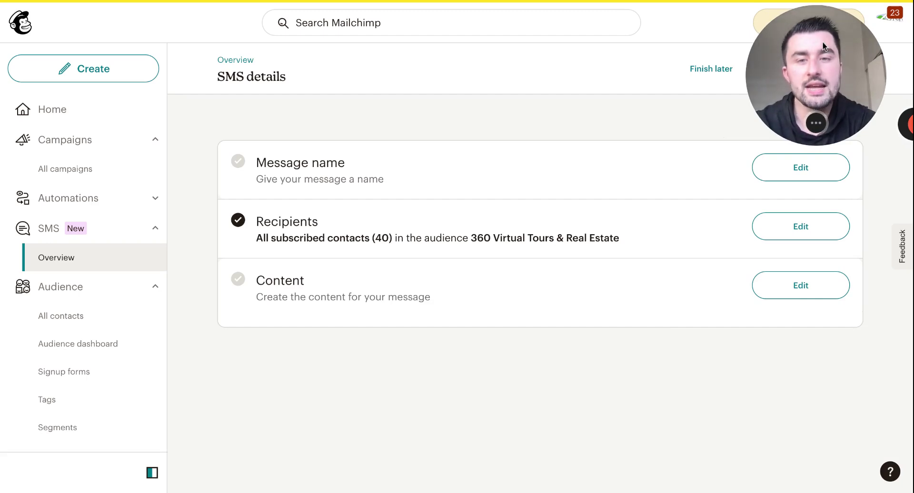
- Name the SMS draft 'Welcome Subscribers!' and open its content editor
click(796, 176)
click(446, 205)
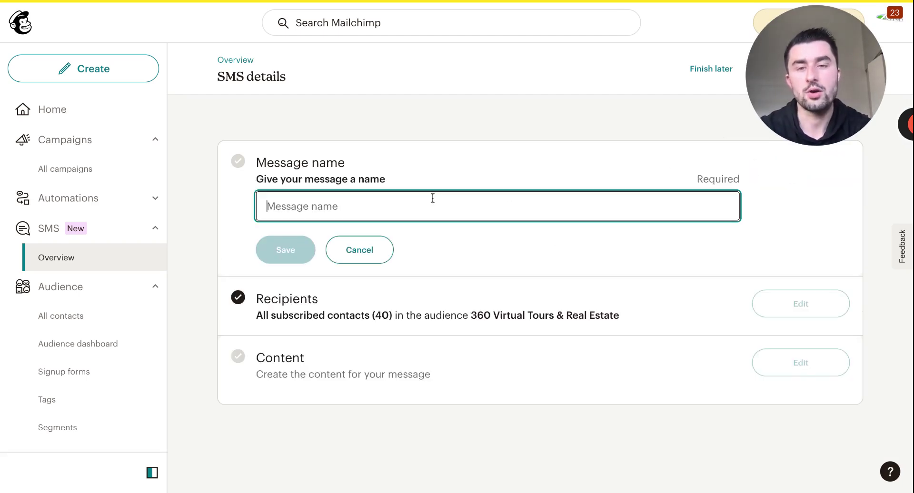
text(Welcome Subscribers!)
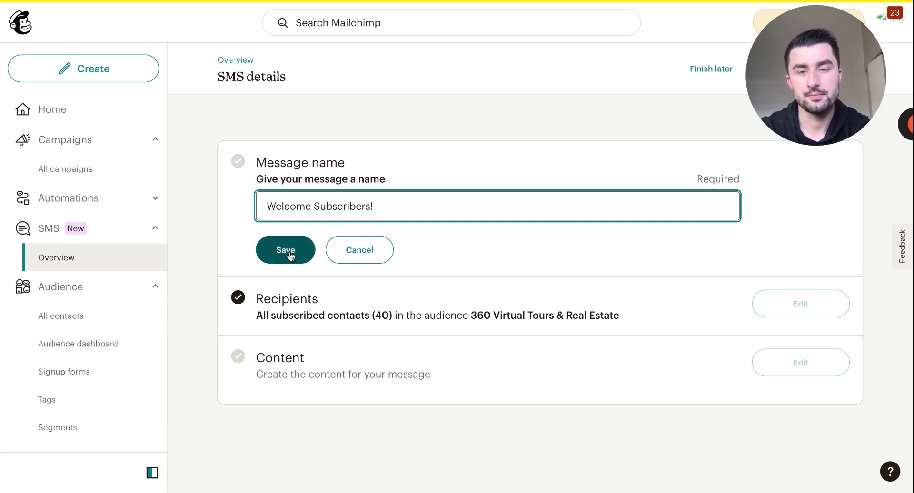
click(286, 252)
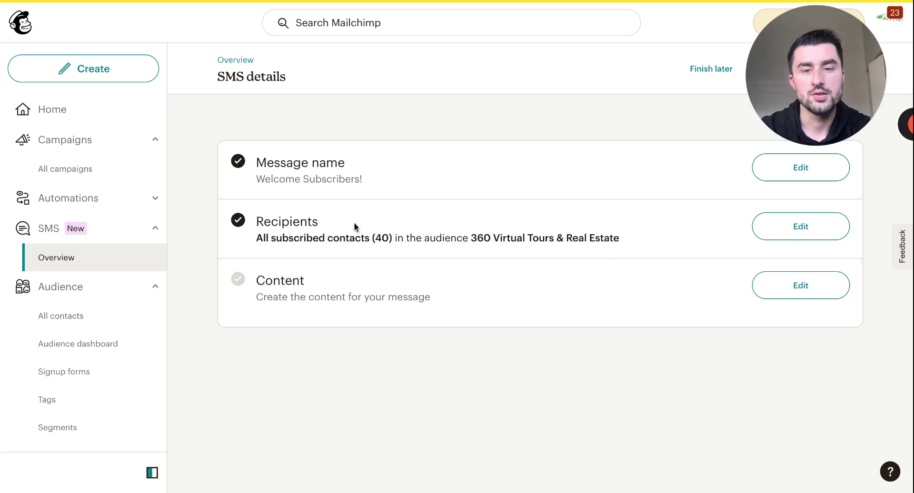
click(801, 295)
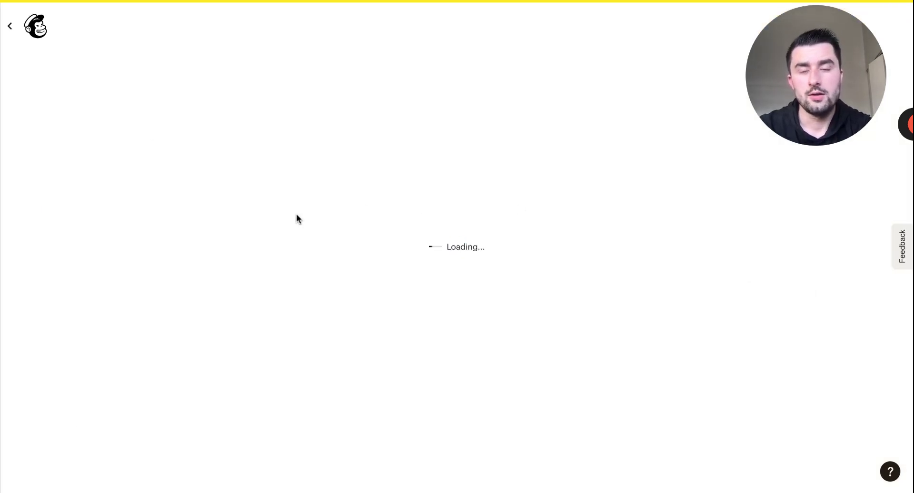
- Write 'Hey good morning! Welcome to Momentum 360's SMS program!' plus a second paragraph about new content and discounts
text(H)
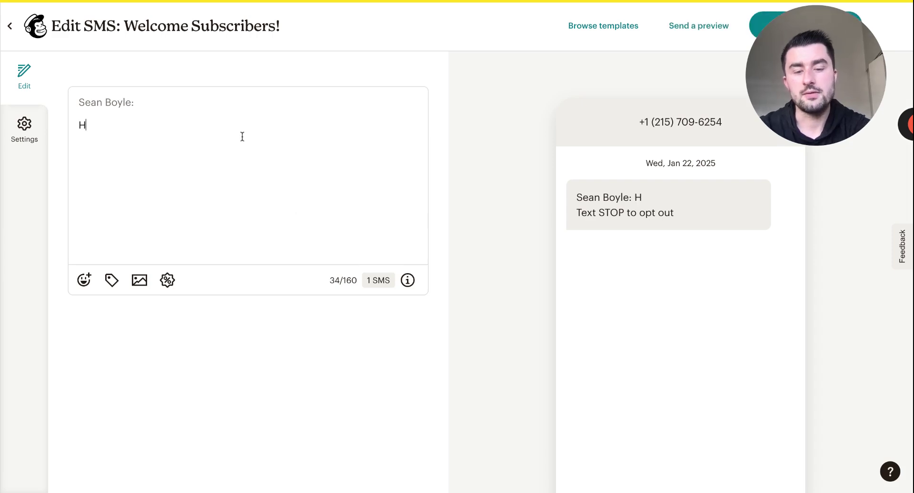
text(ey good morning! W)
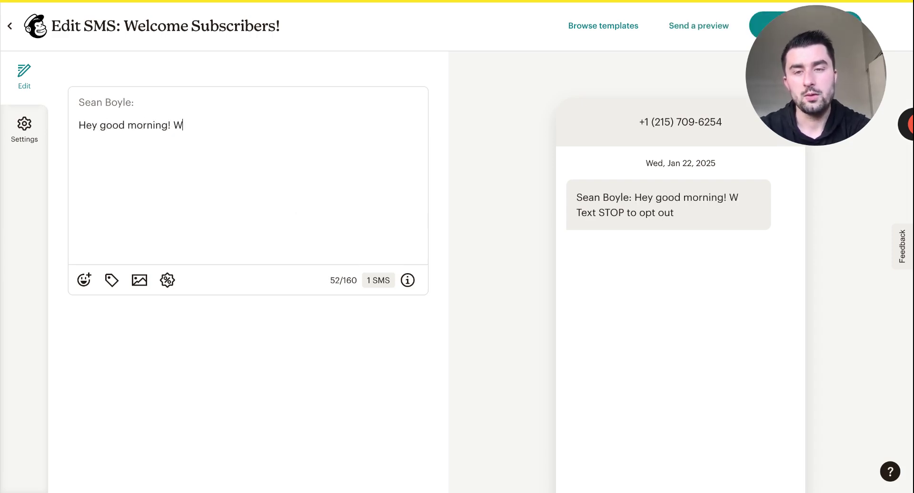
text(elcome to Momentu)
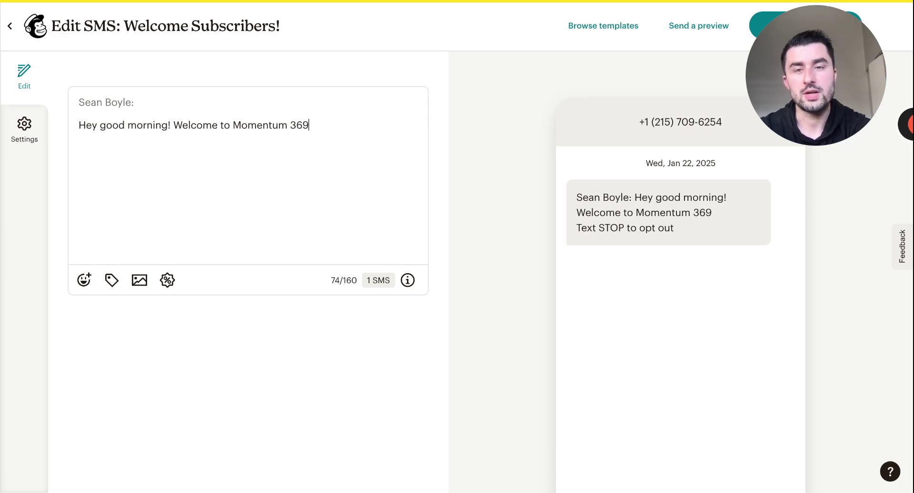
text(m 360's )
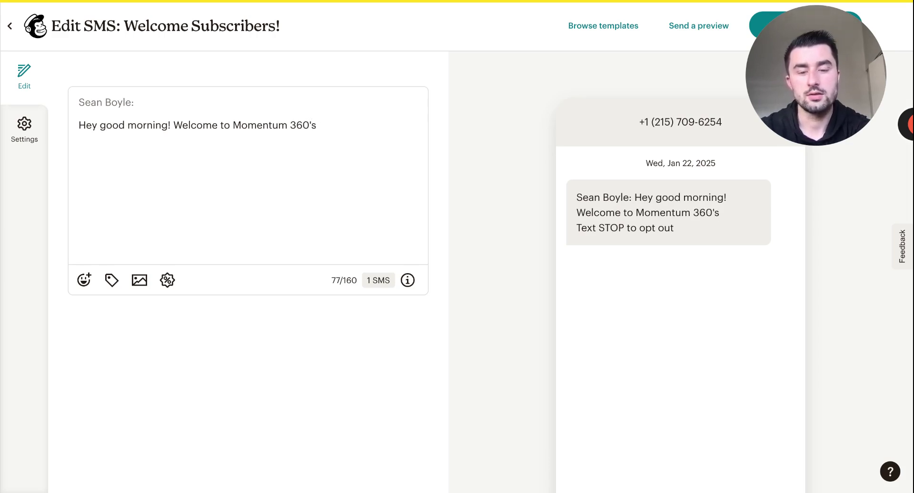
text(SMS)
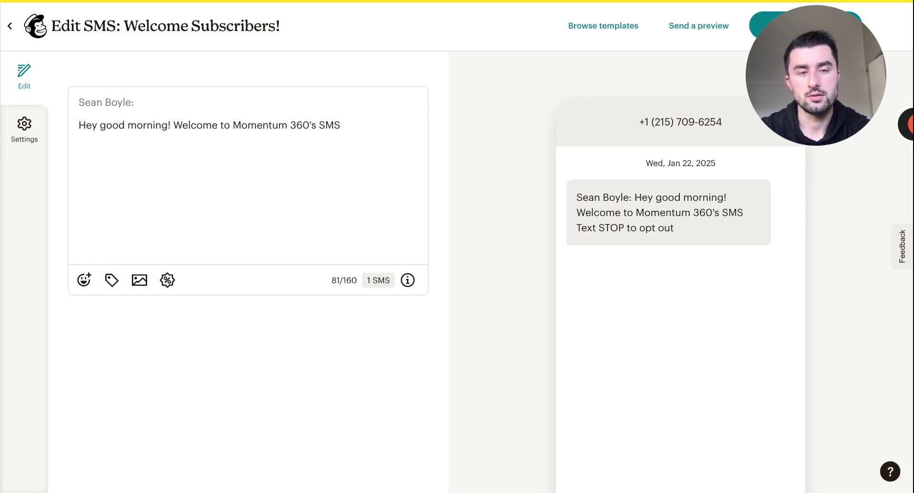
text( program!)
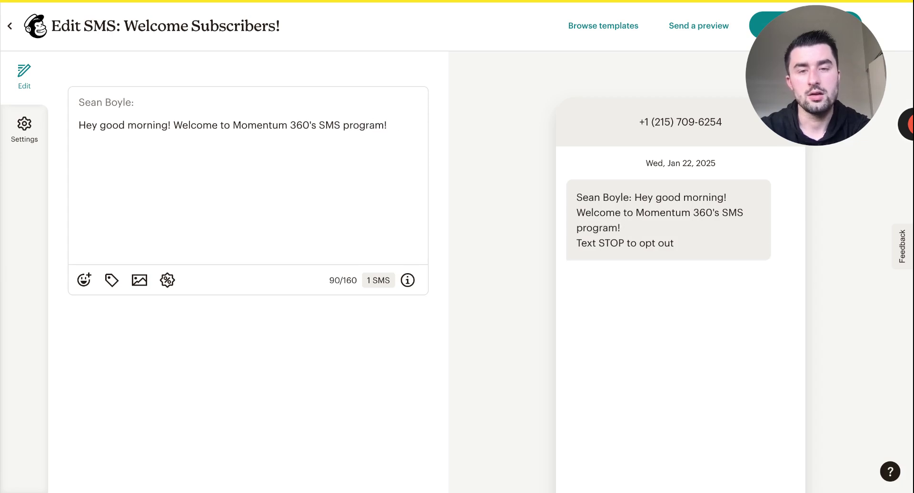
key(Return)
key(Return)
text(h)
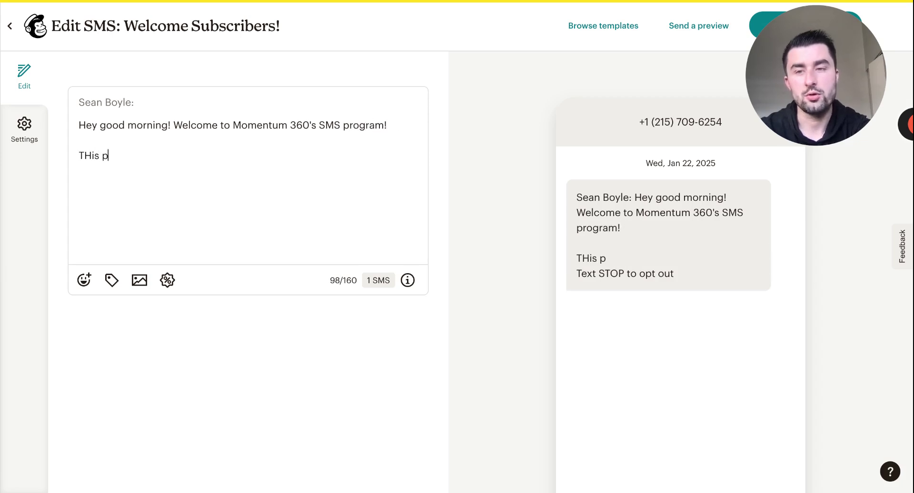
text(his program includes)
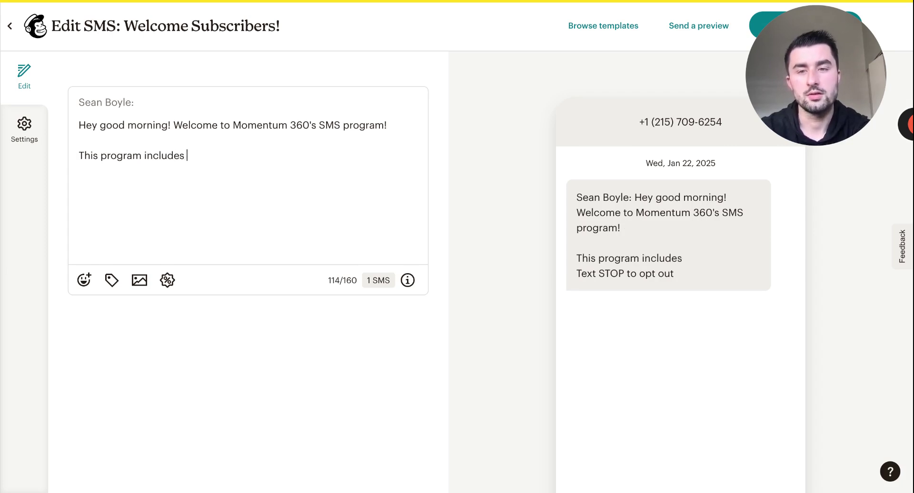
text(new co)
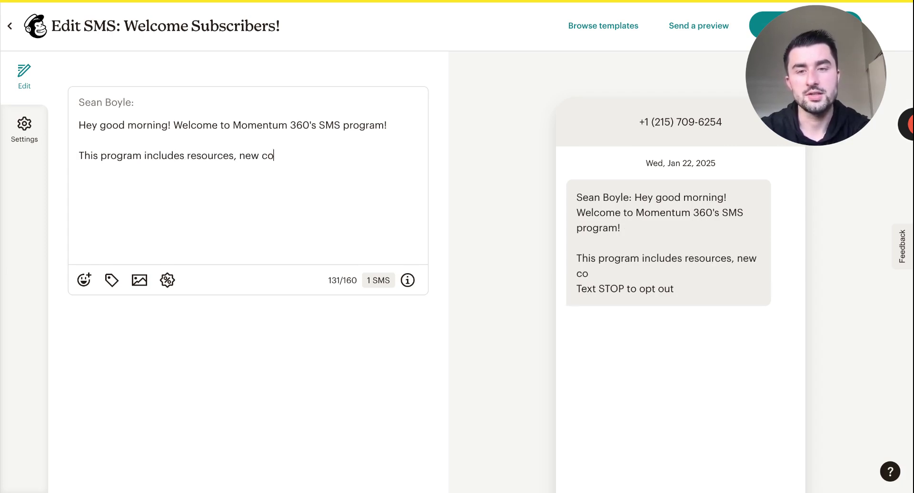
text(ntent, disco)
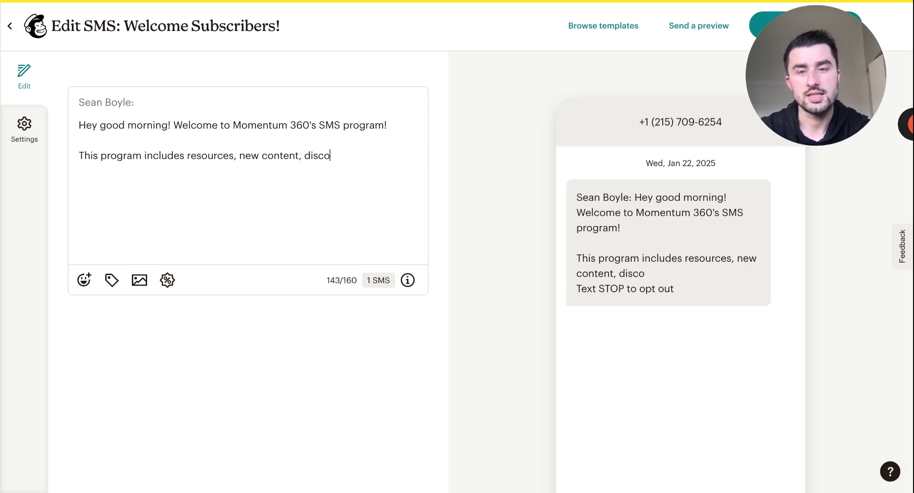
text(unts and everyth)
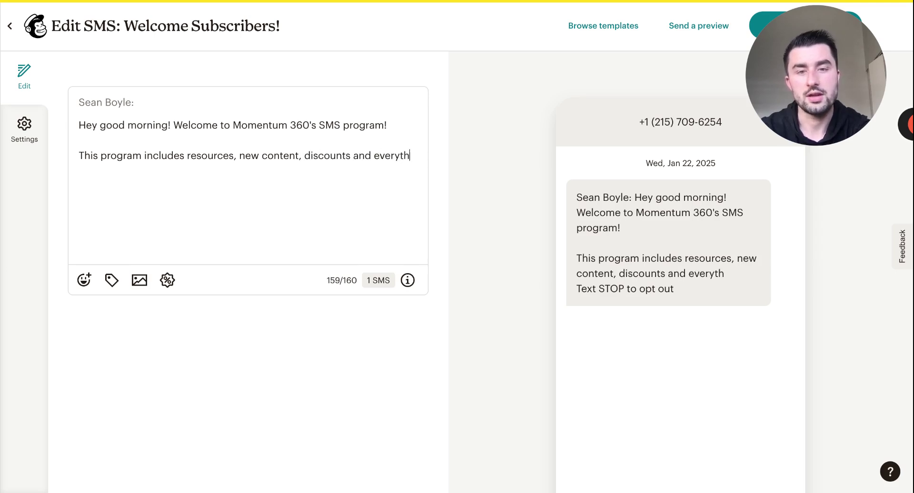
text(ing current with Momen)
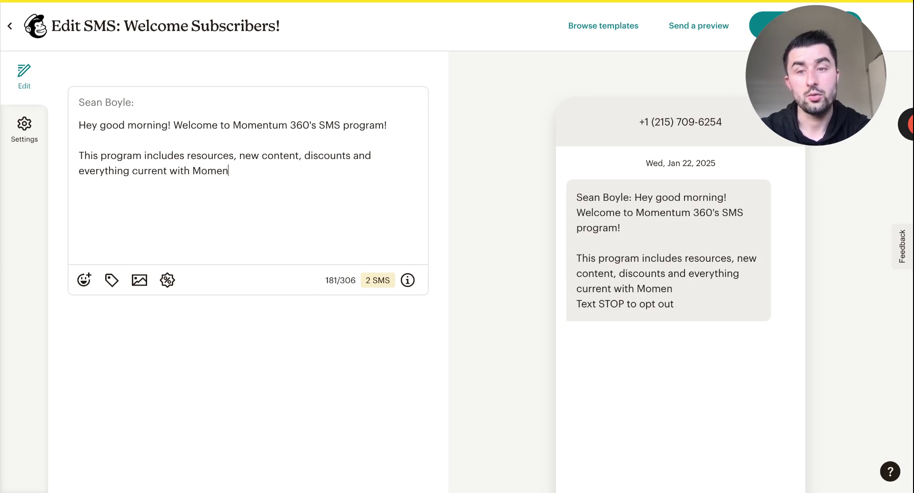
text(tum 360! Stay)
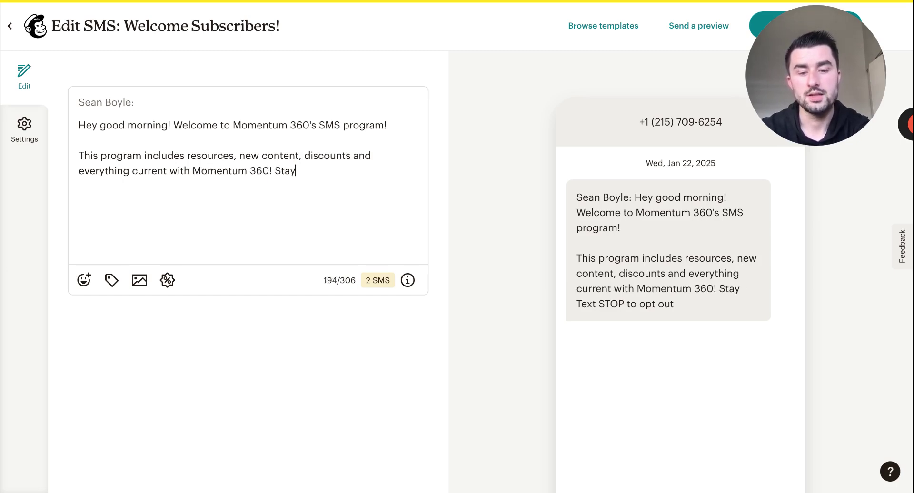
text( tuned for more!)
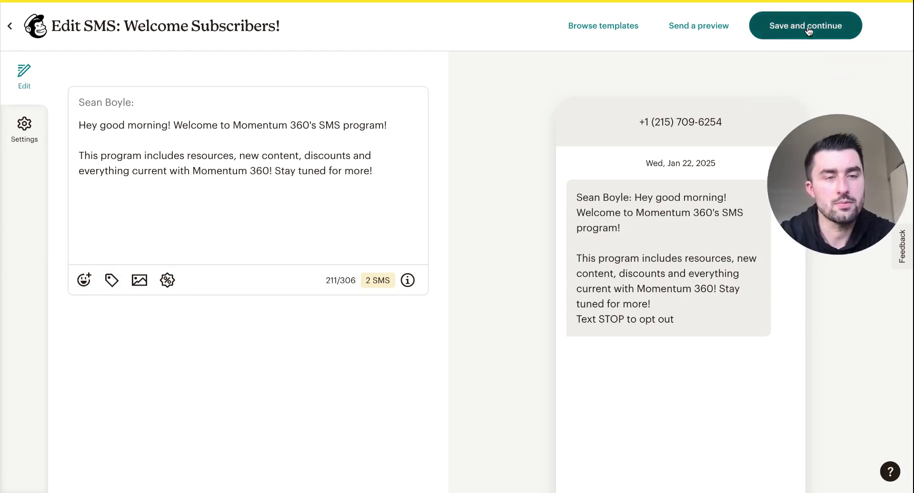
- Dismiss the test preview without sending and save the Welcome Subscribers! SMS
click(713, 26)
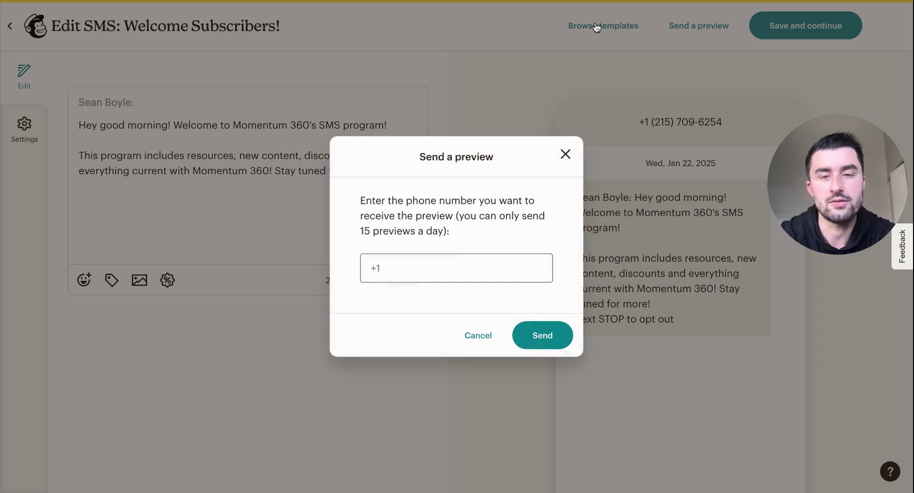
click(478, 262)
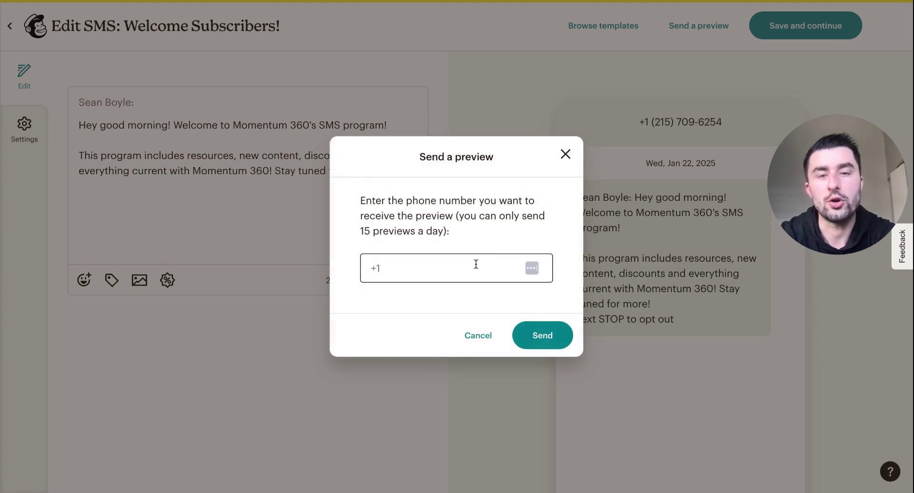
click(469, 275)
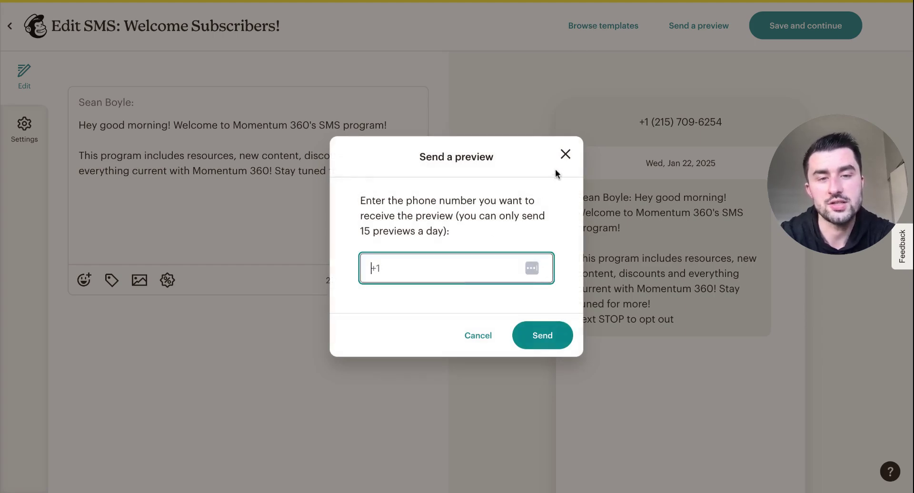
click(566, 153)
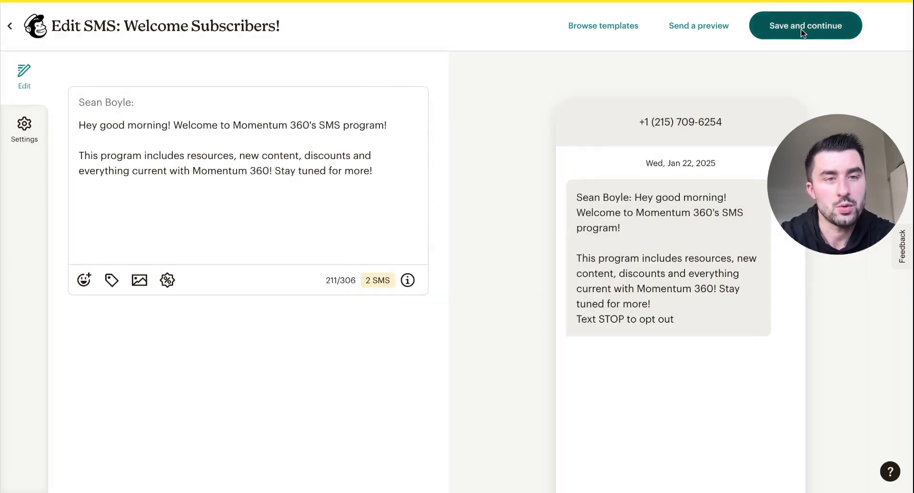
click(801, 30)
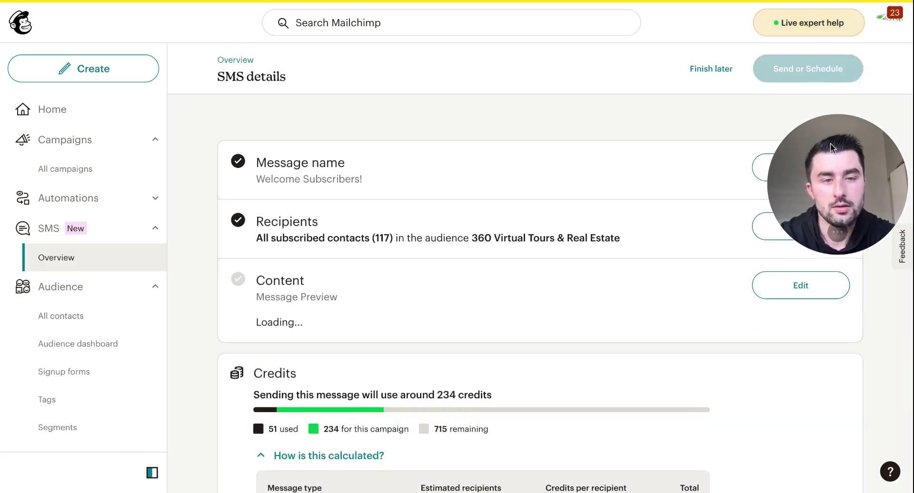
- Review the credits table: 117 United States recipients at 2 credits each, 234 total
scroll(605, 296, down, 4)
scroll(605, 296, down, 2)
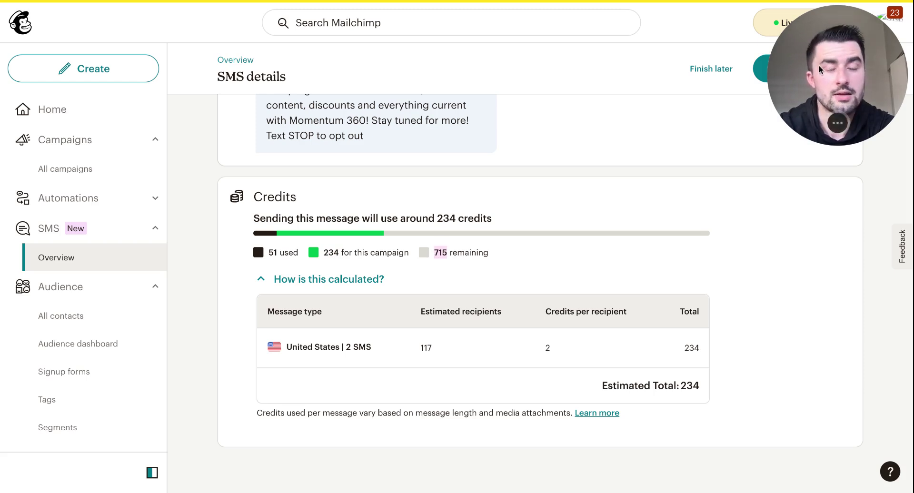
drag(837, 58, 836, 210)
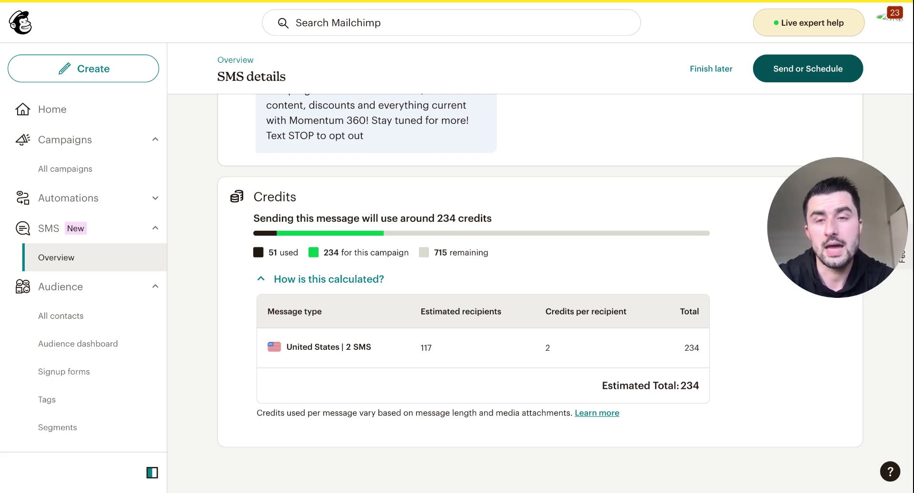
click(109, 258)
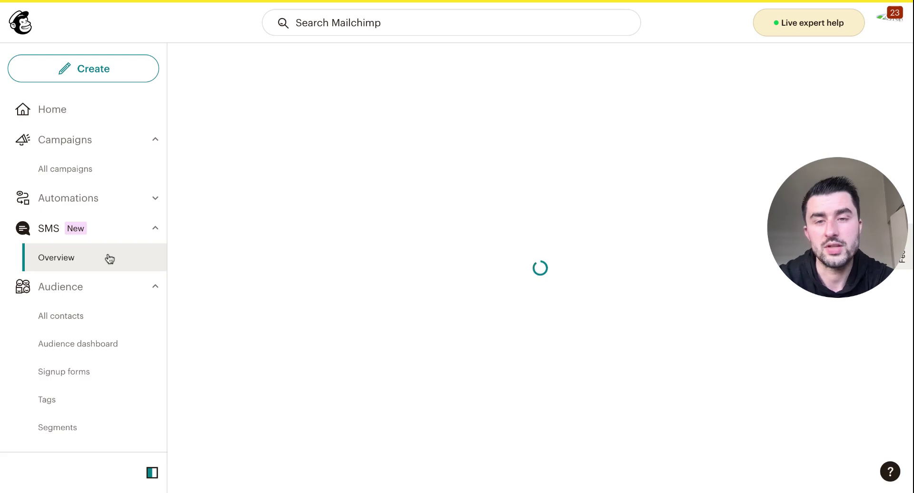
scroll(452, 198, down, 3)
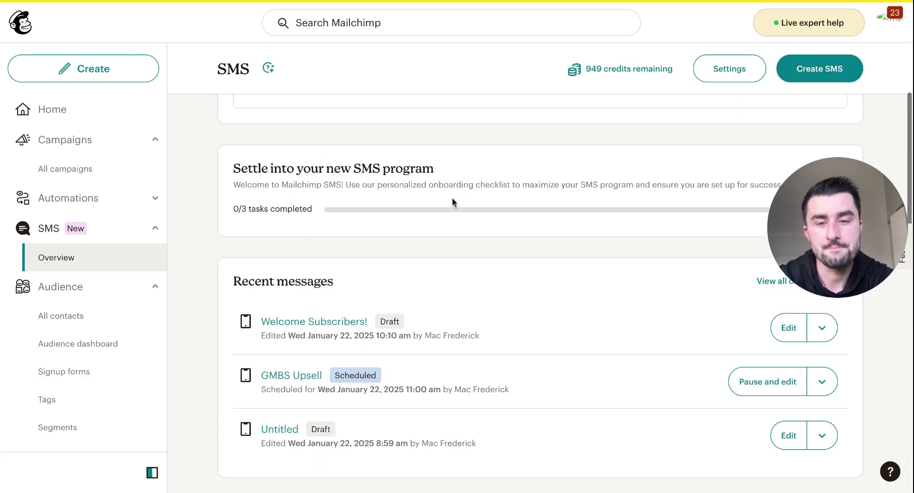
scroll(452, 198, down, 3)
click(412, 357)
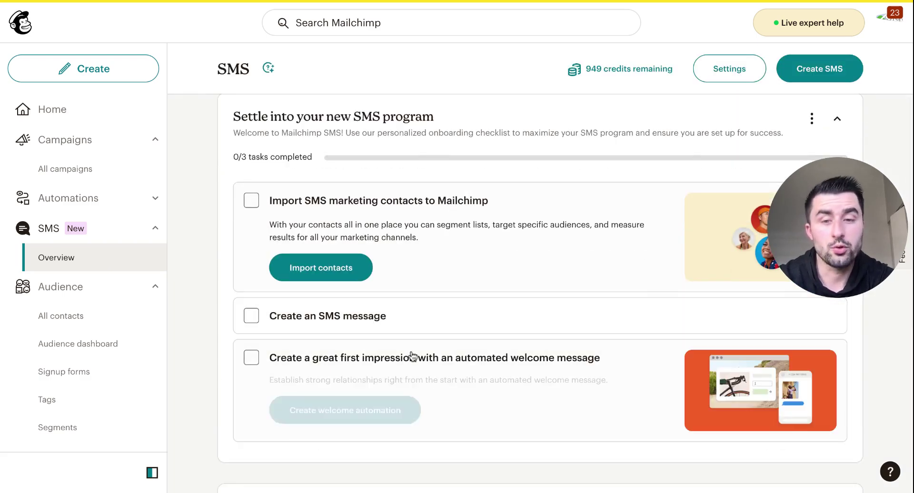
scroll(405, 355, down, 2)
click(388, 351)
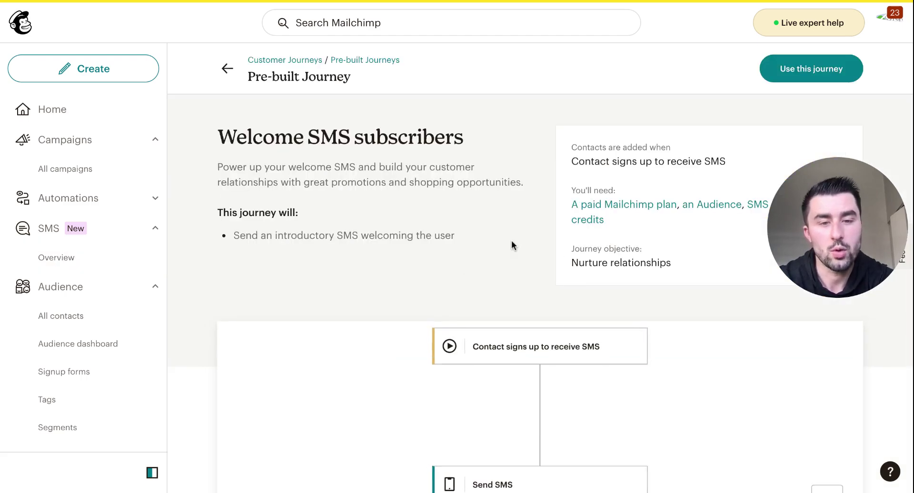
scroll(511, 241, down, 5)
scroll(511, 241, up, 2)
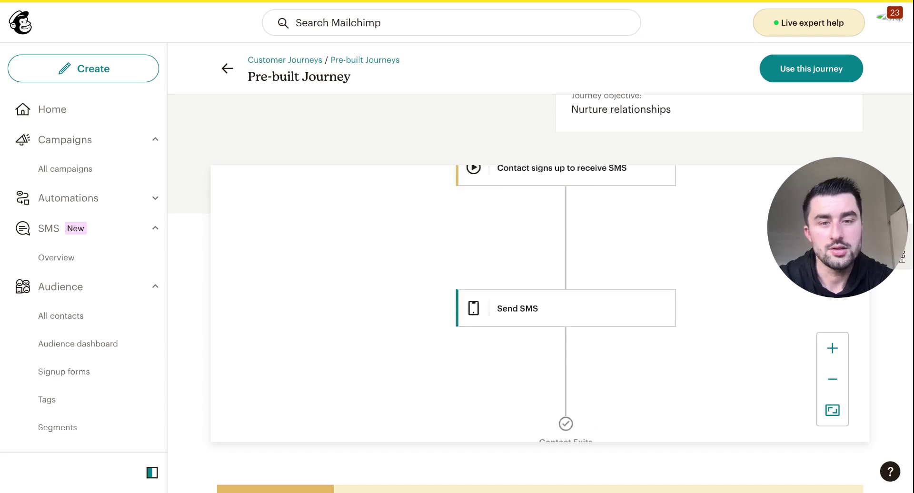
scroll(511, 240, up, 2)
scroll(511, 241, down, 6)
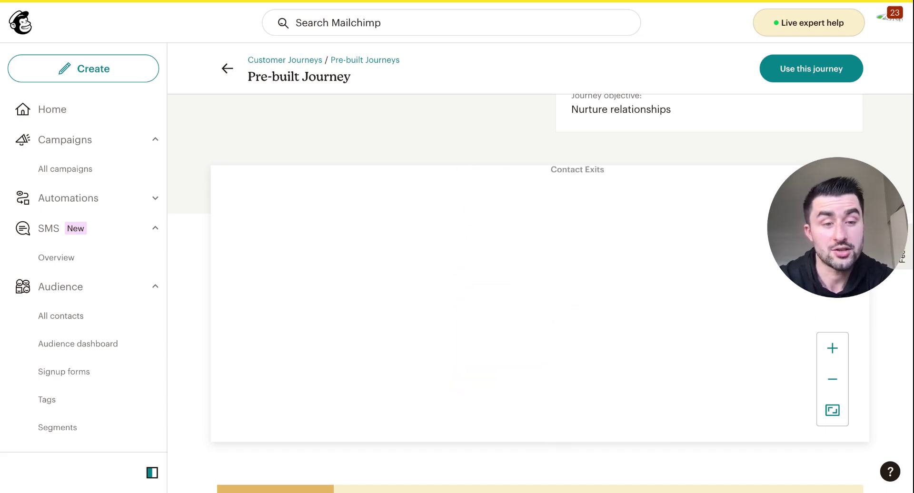
scroll(488, 455, down, 8)
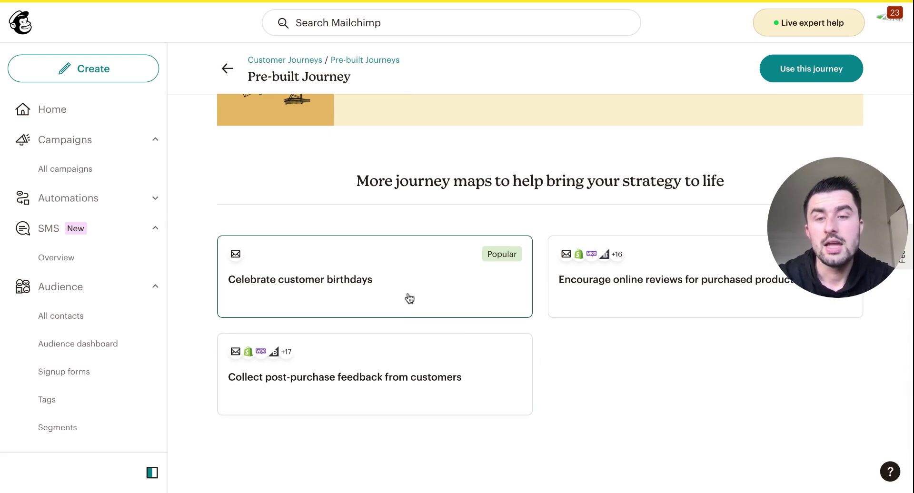
scroll(639, 339, up, 1)
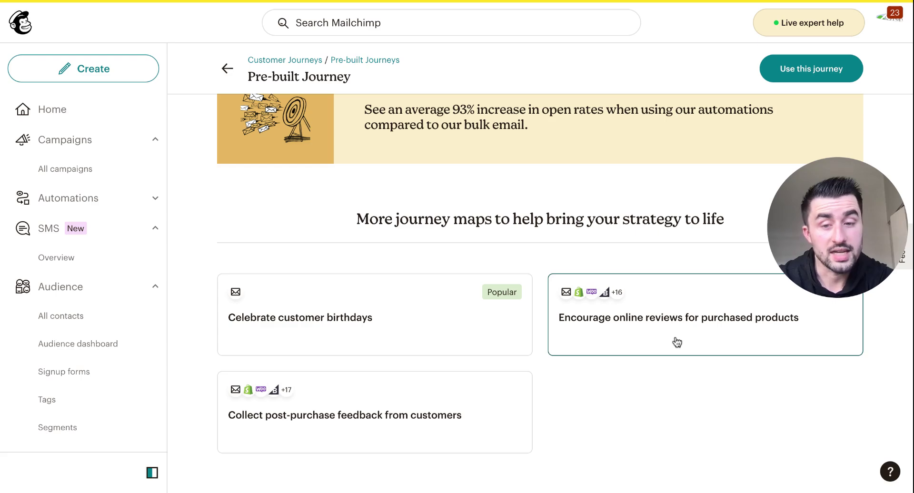
scroll(541, 326, down, 1)
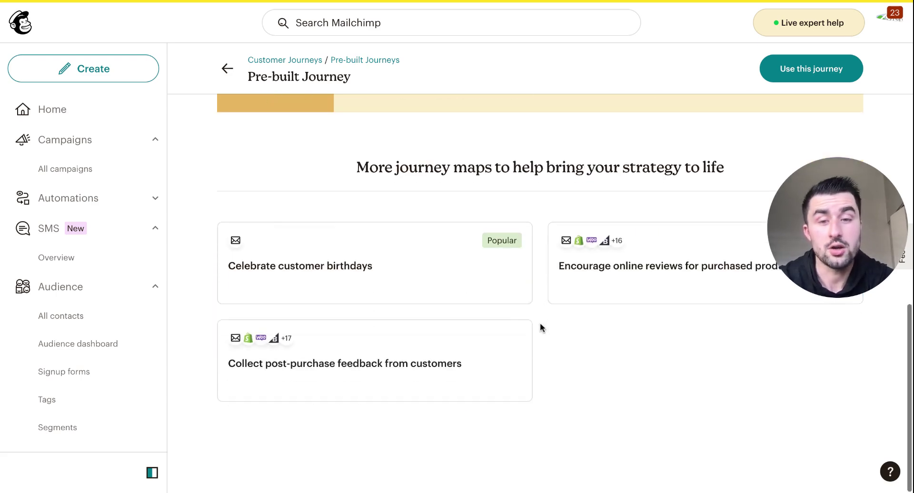
scroll(540, 323, up, 8)
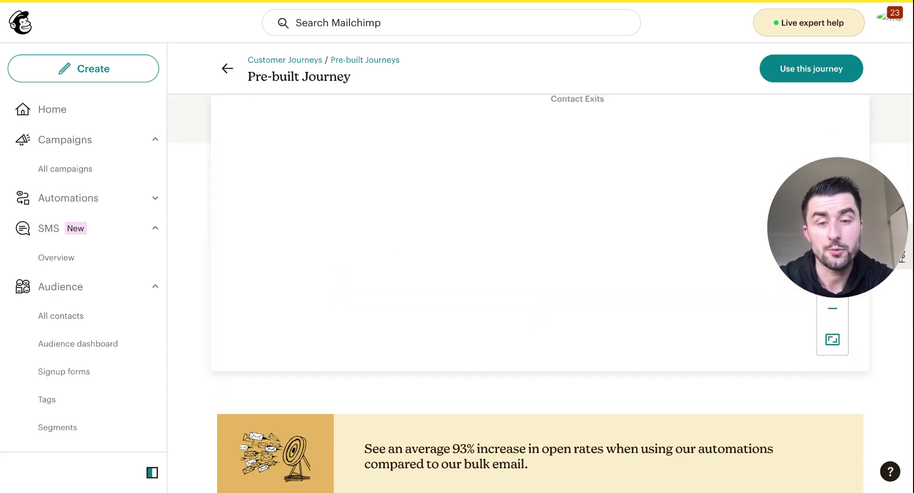
scroll(524, 357, down, 1)
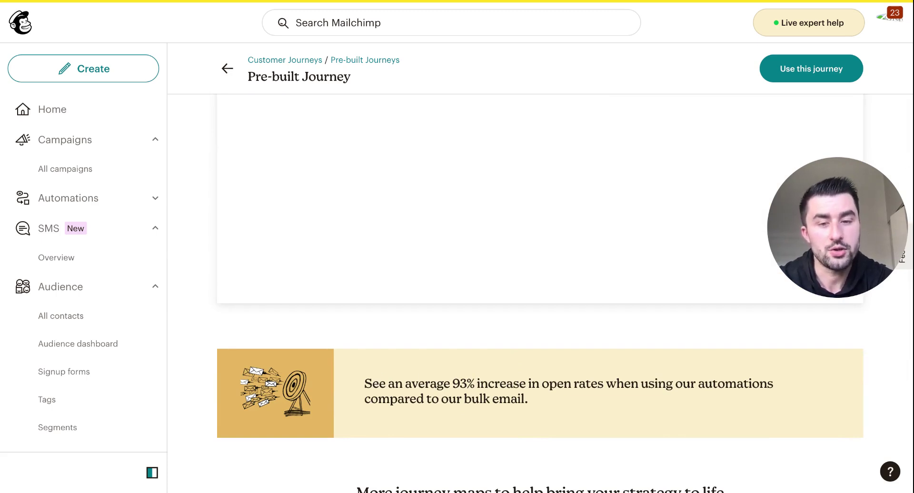
scroll(189, 305, up, 6)
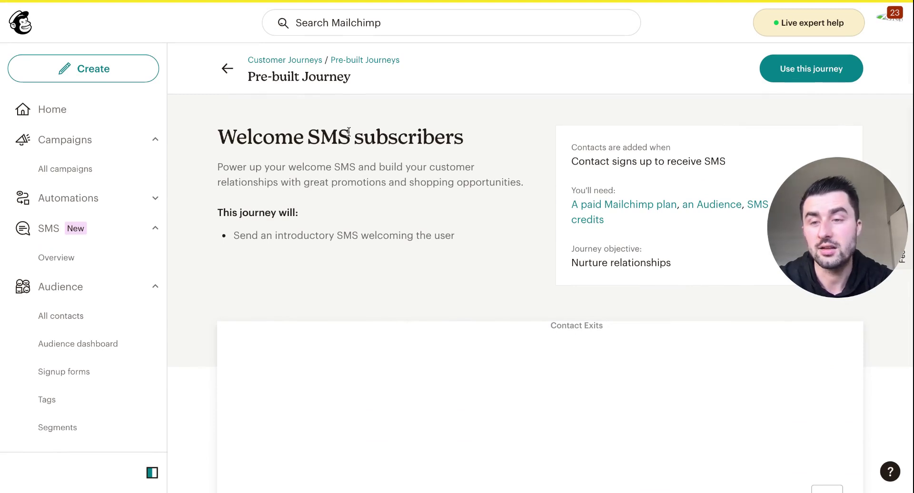
- Back on the SMS overview, show the actions for the scheduled GMBS Upsell message
click(110, 256)
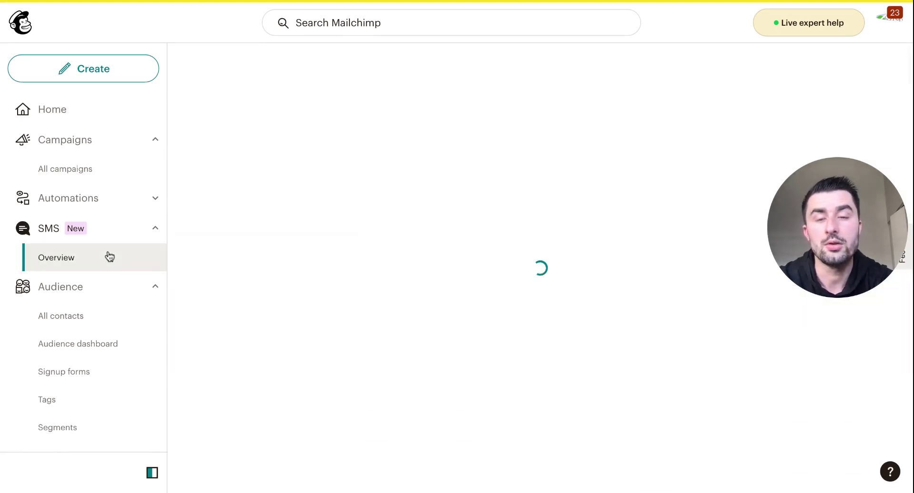
scroll(498, 295, down, 5)
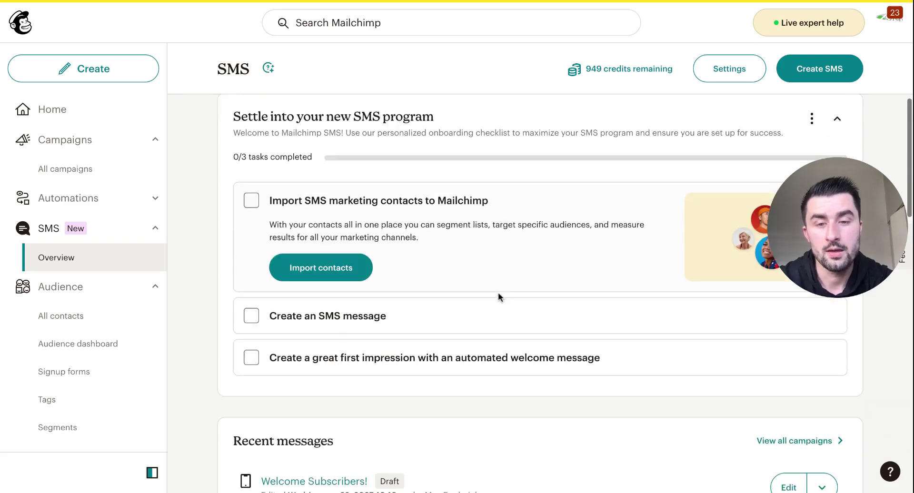
scroll(498, 297, down, 2)
scroll(598, 350, down, 1)
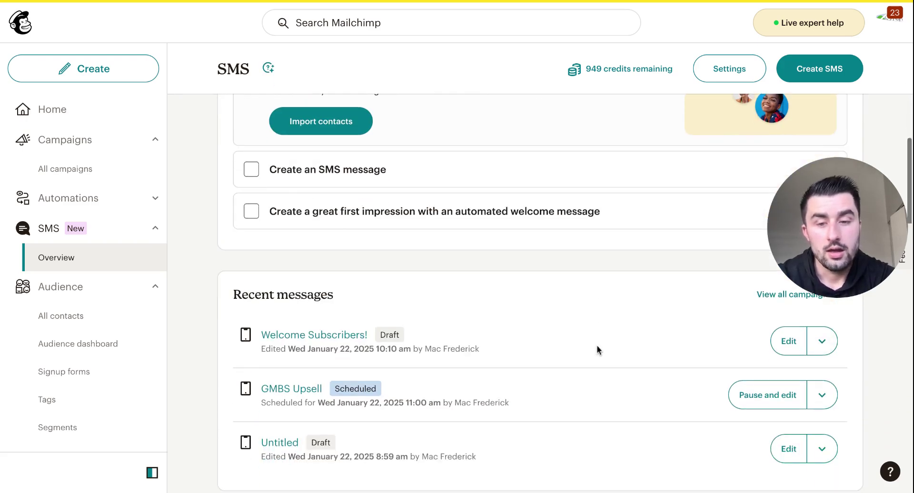
click(820, 396)
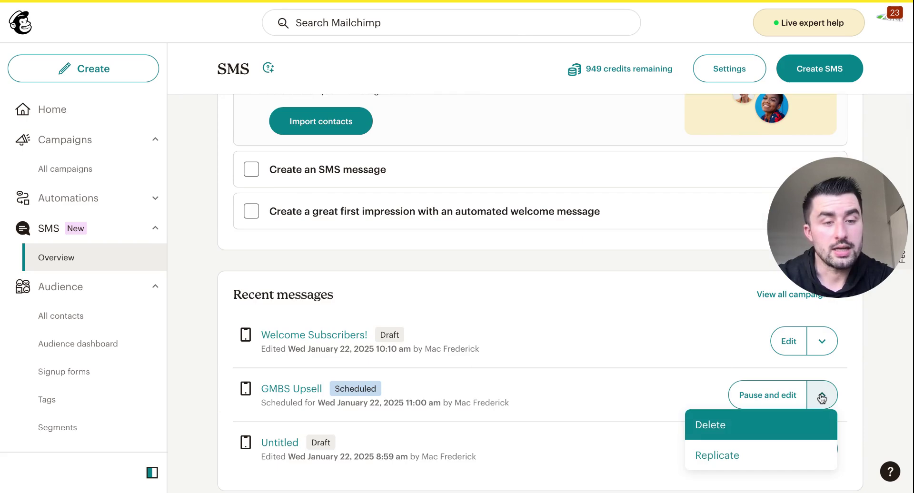
- Open the GMBS Upsell report and read its full message text before closing it
click(281, 391)
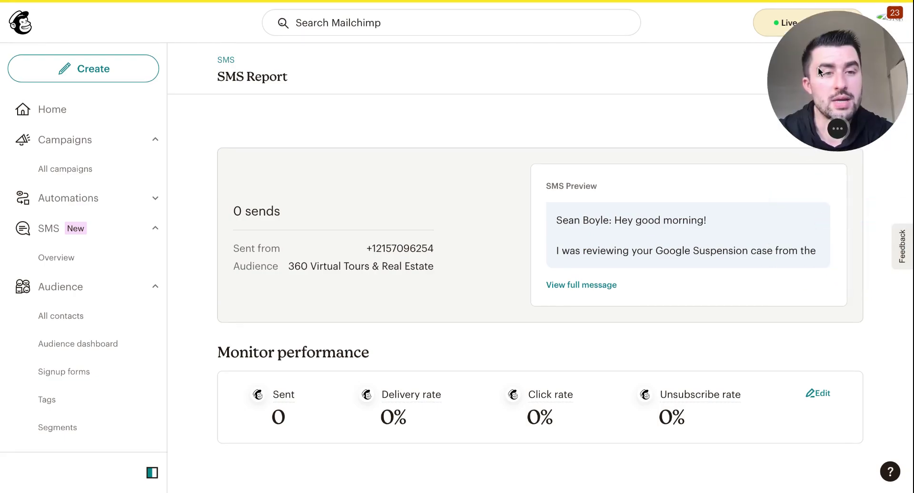
click(583, 285)
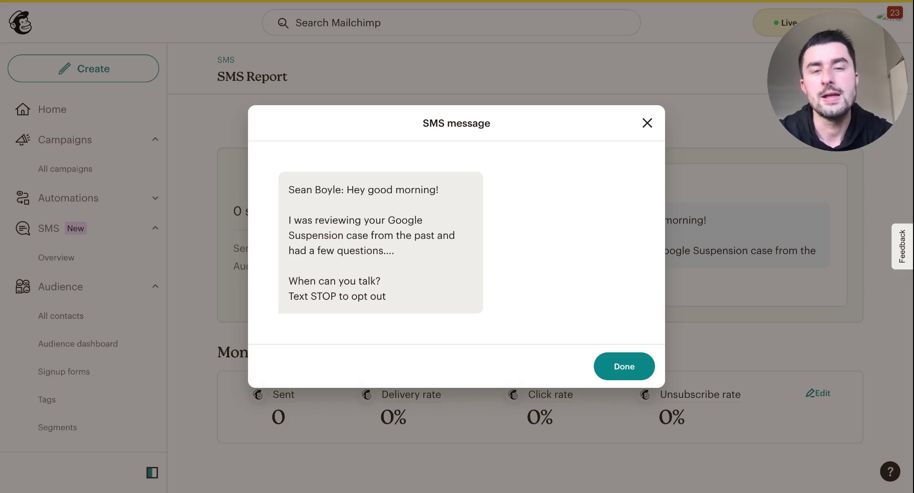
click(648, 124)
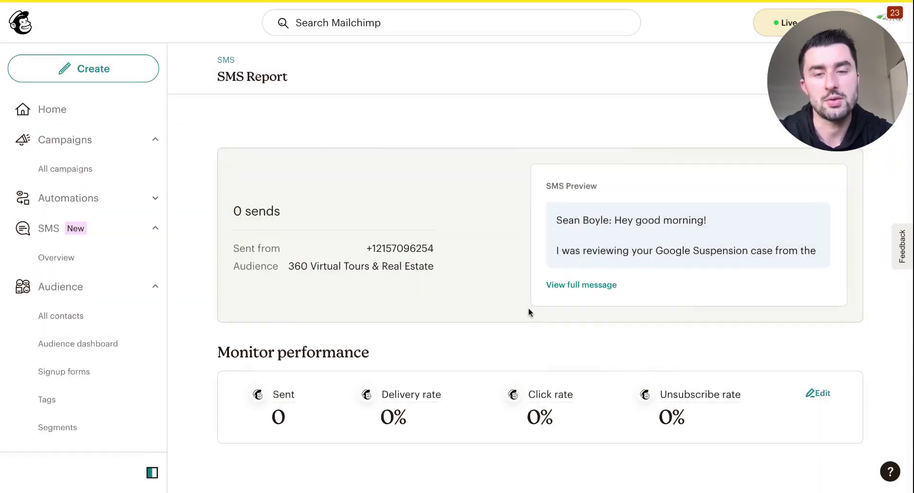